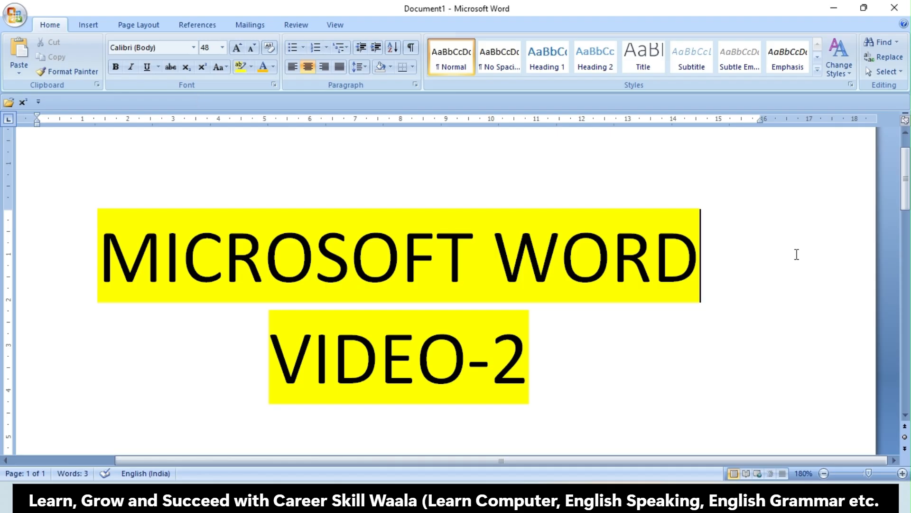
Create a new blank document and write CAREER SKILL WAALA on its first line.
key(ctrl+n)
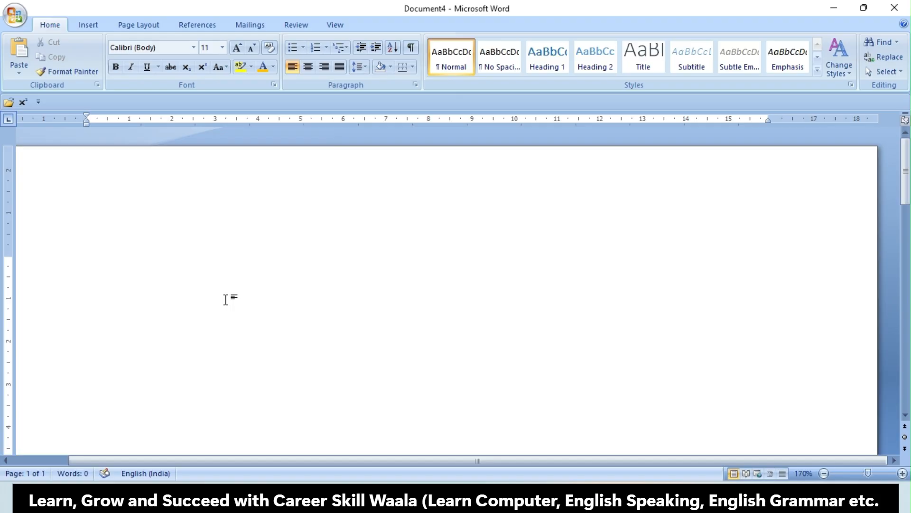
text(CAREE)
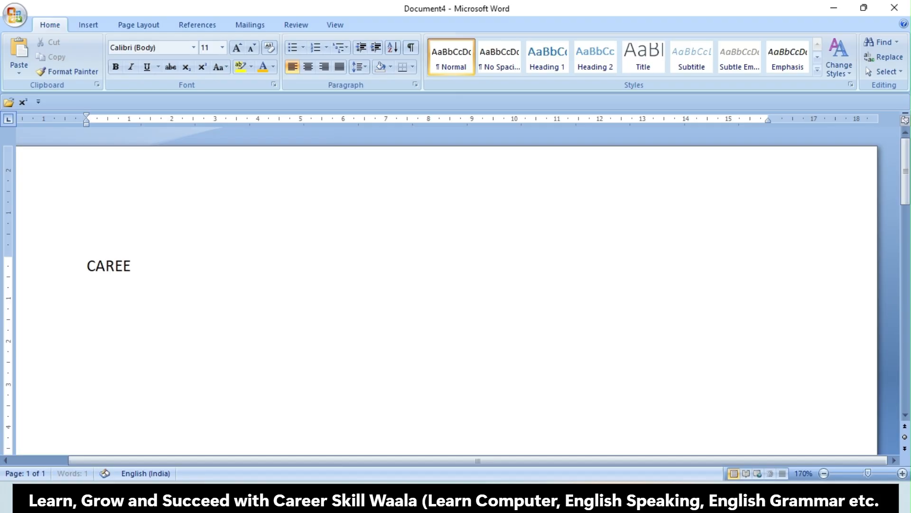
text(R SKILL WAALA)
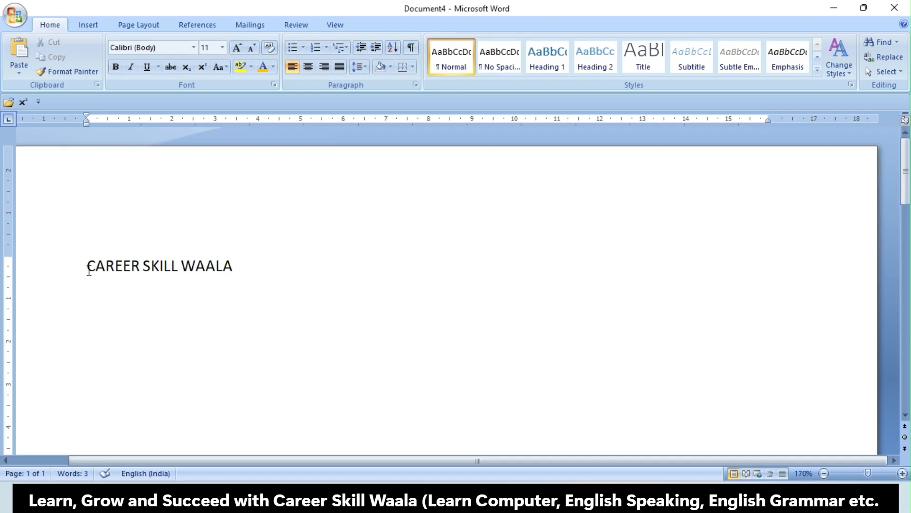
Preview larger font sizes on the whole CAREER SKILL WAALA line and on the word CAREER alone, without applying any.
drag(87, 266, 230, 264)
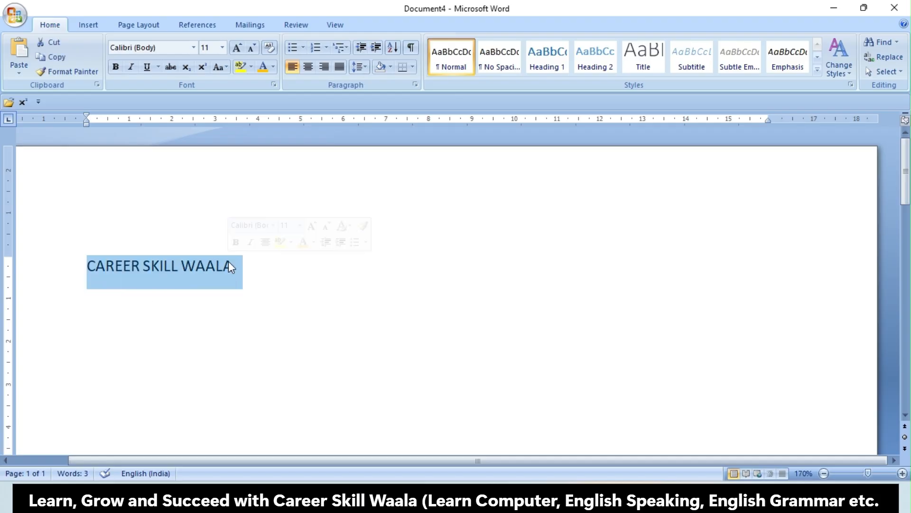
click(281, 282)
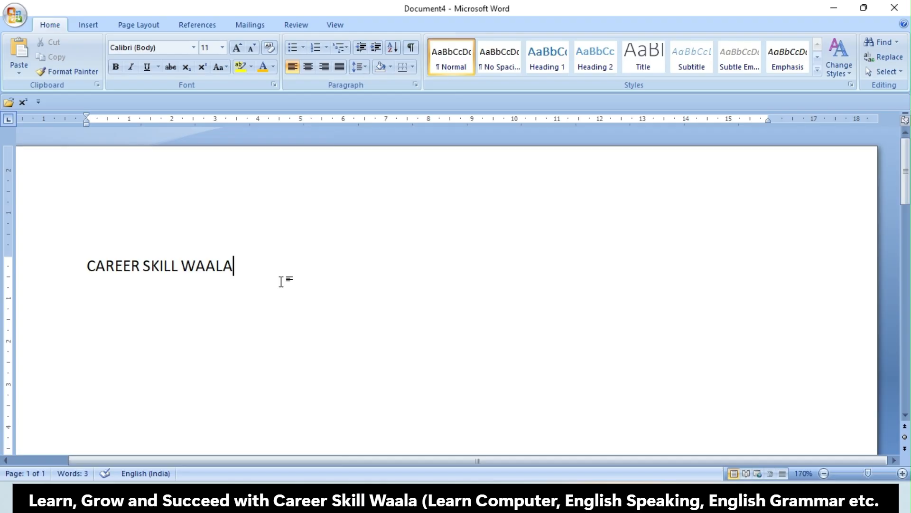
drag(86, 265, 228, 258)
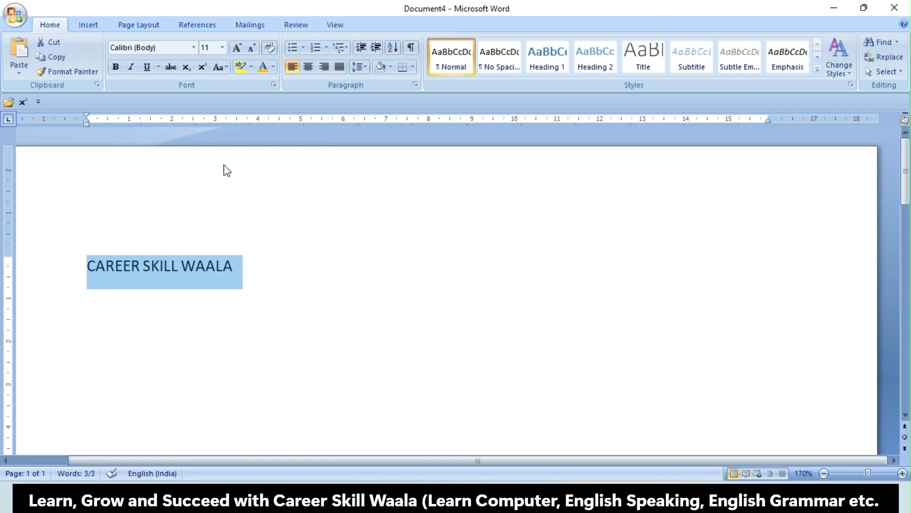
click(222, 48)
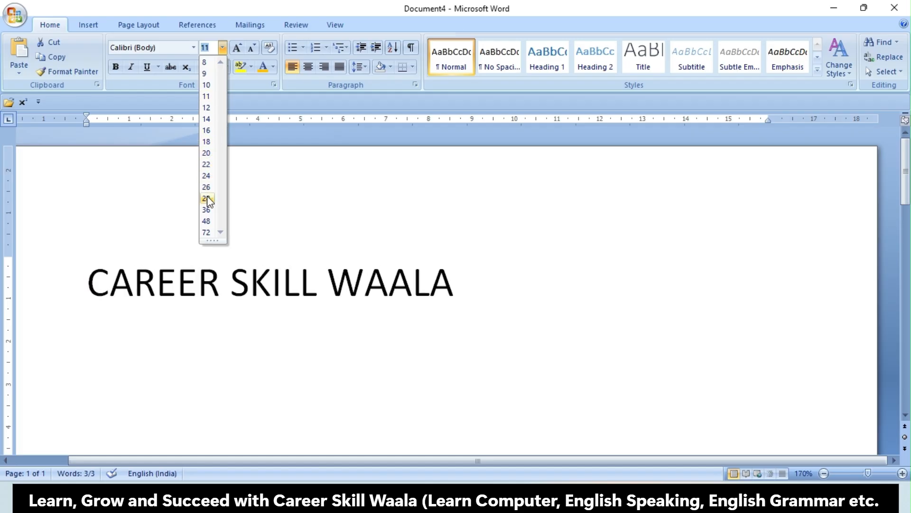
click(281, 199)
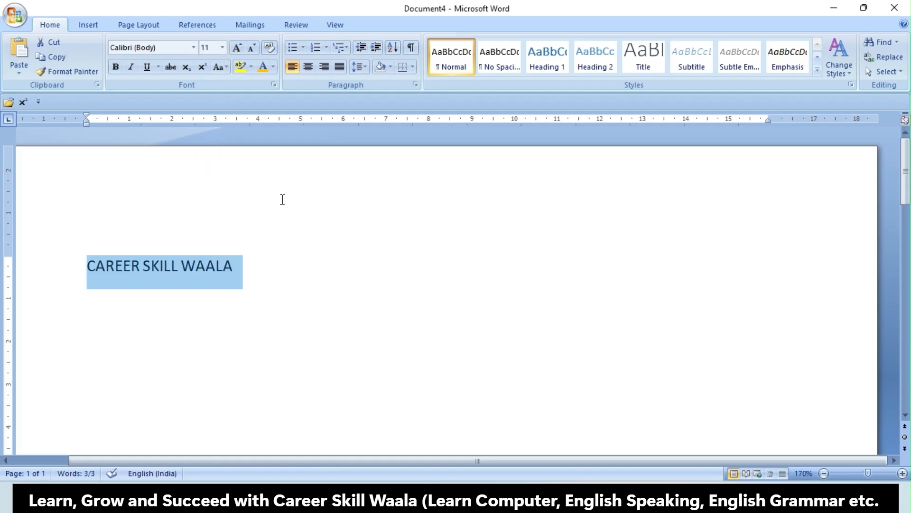
click(115, 266)
double_click(115, 266)
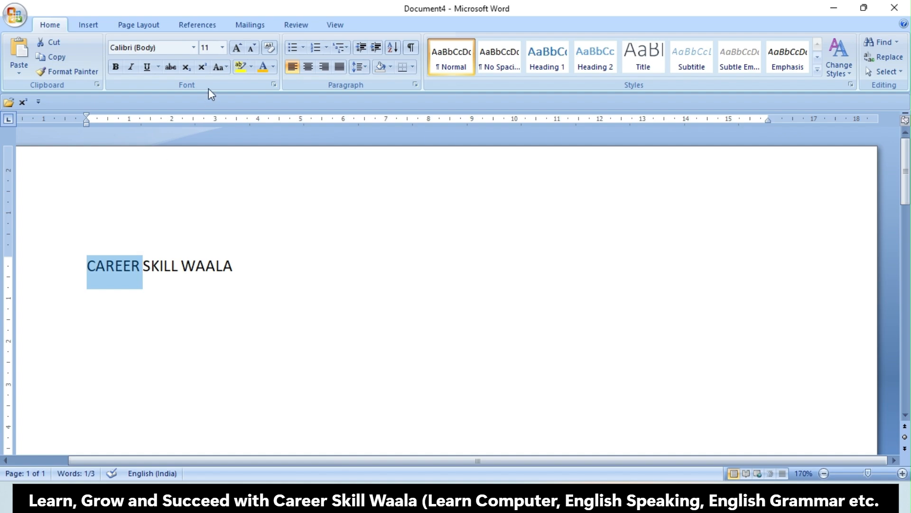
click(222, 47)
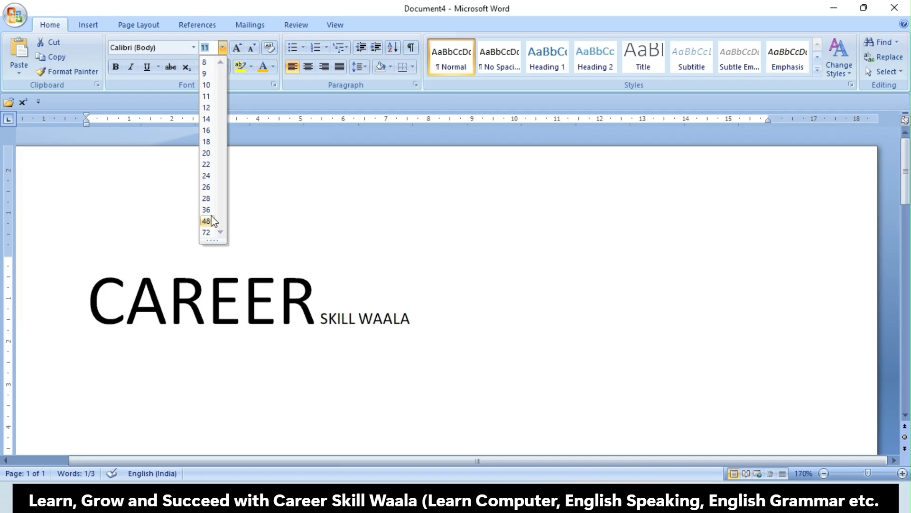
click(427, 279)
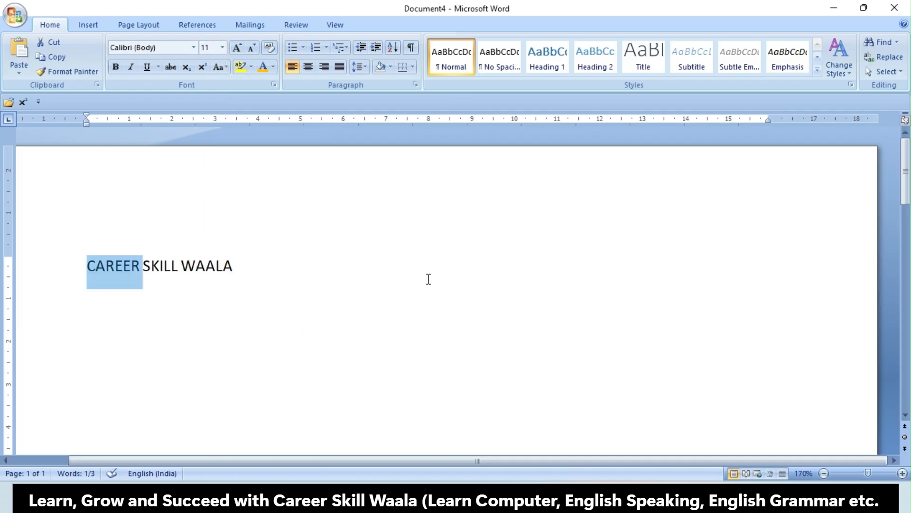
click(427, 280)
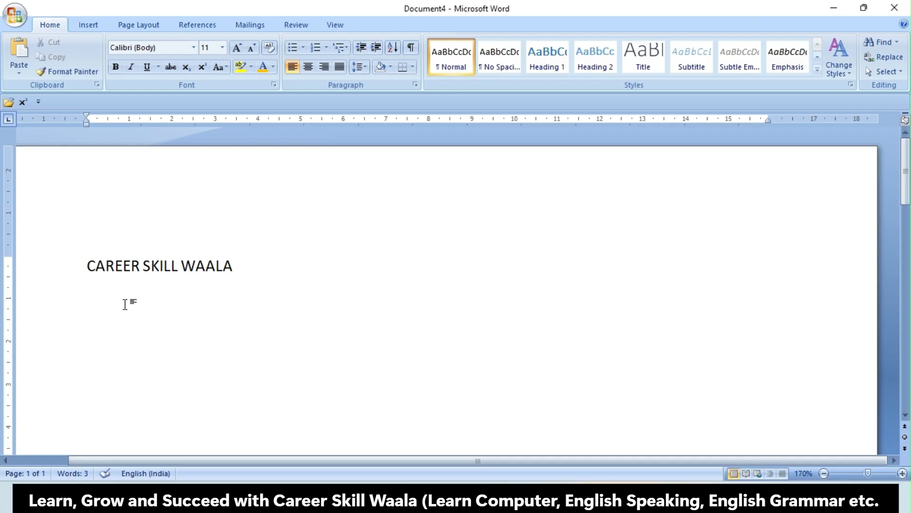
Set the font size of the whole CAREER SKILL WAALA line to 1.
drag(86, 266, 237, 258)
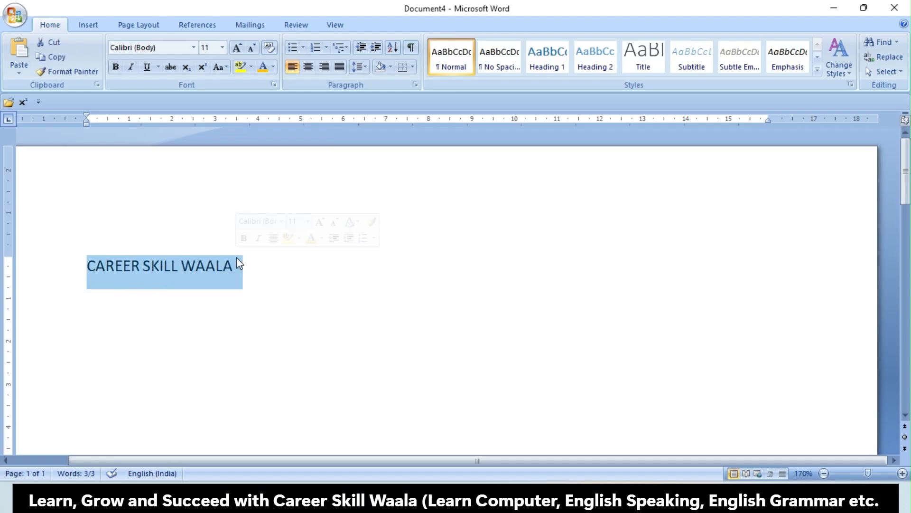
click(222, 48)
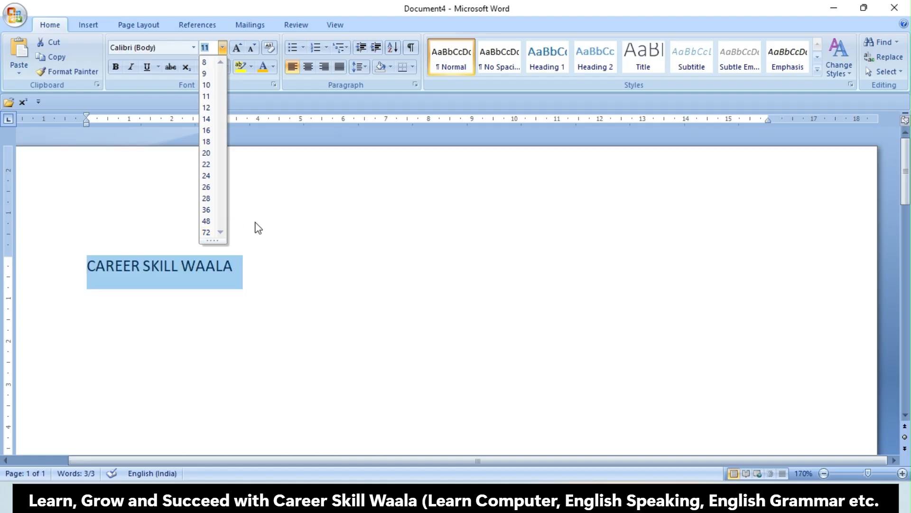
click(256, 223)
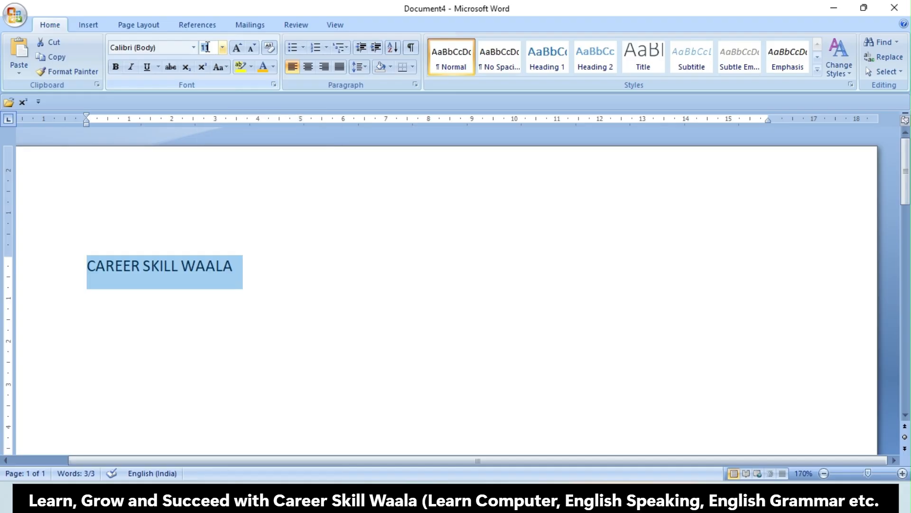
click(207, 48)
text(1)
key(Return)
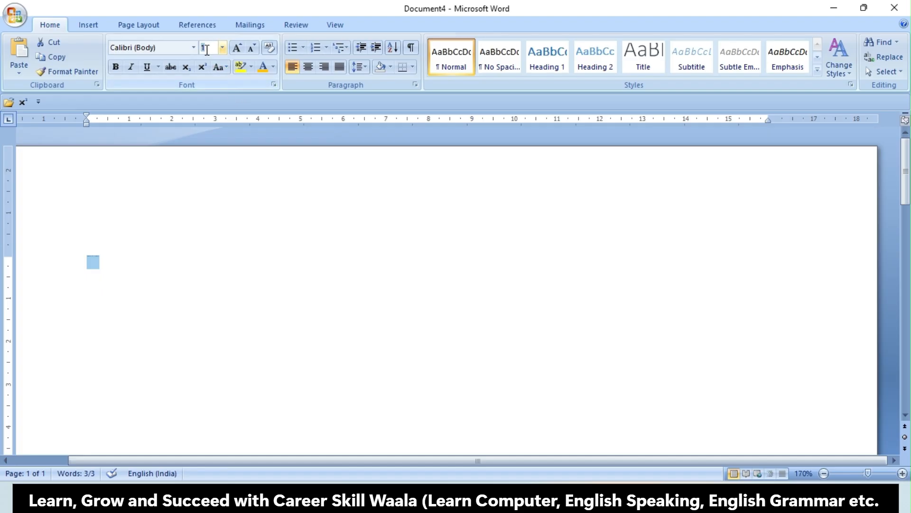
Set the selected line's font size to 1638 and look over the enlarged letters across the pages.
click(207, 50)
text(1638)
key(Return)
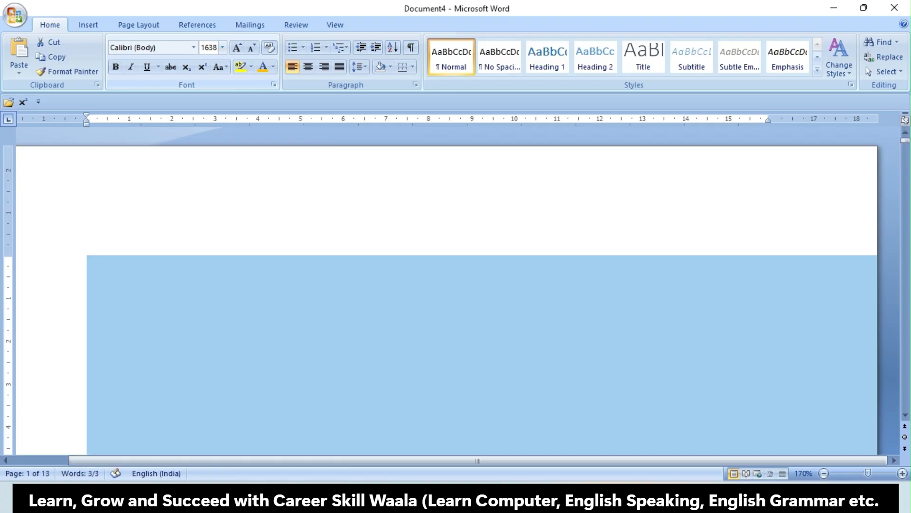
scroll(283, 237, down, 10)
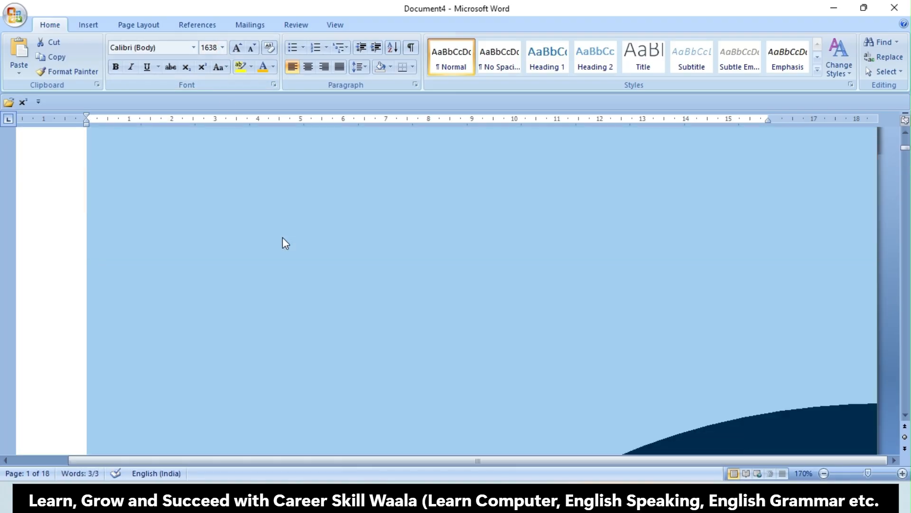
scroll(283, 242, up, 1)
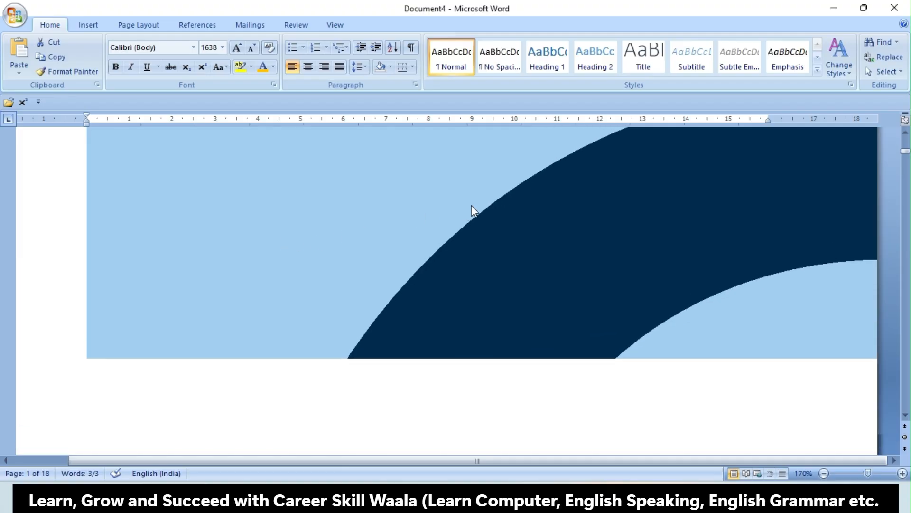
scroll(471, 205, down, 20)
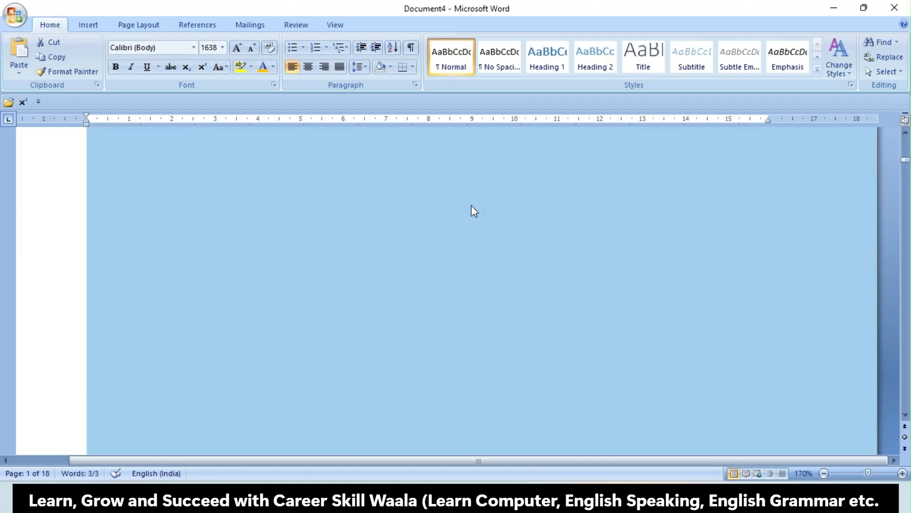
scroll(473, 210, down, 20)
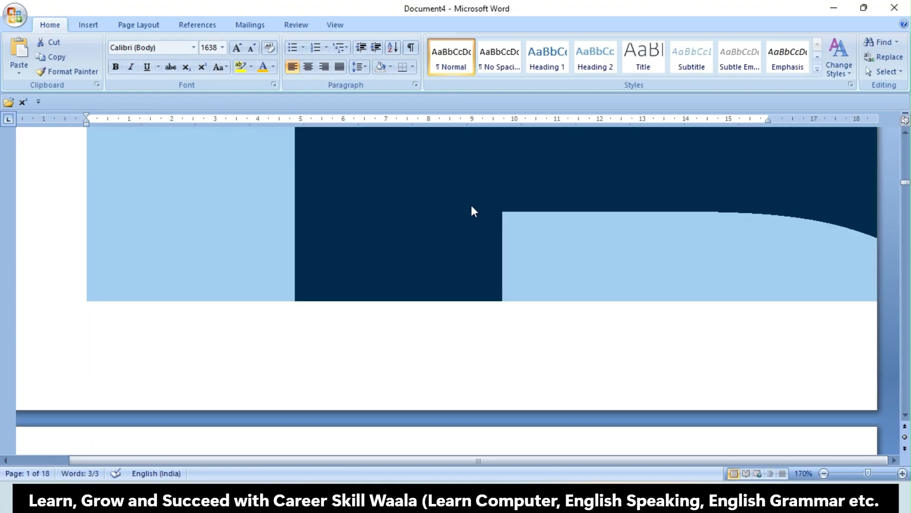
scroll(473, 210, down, 5)
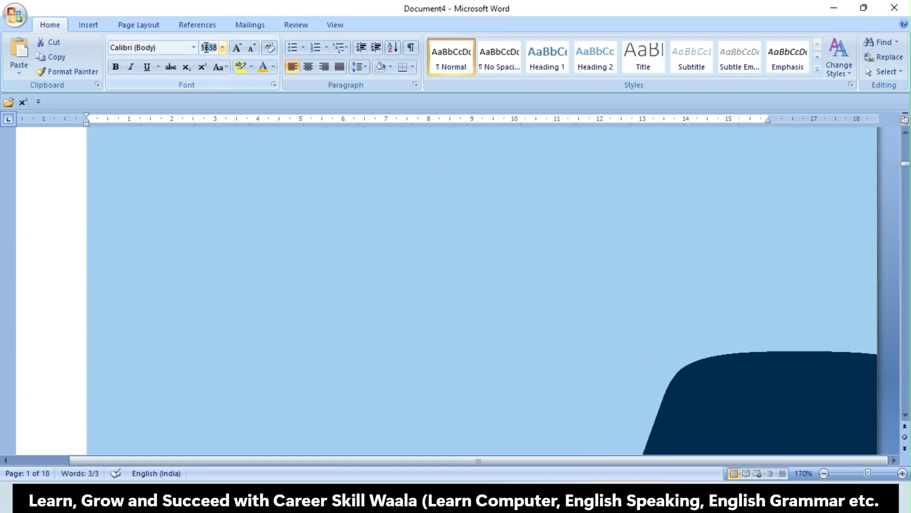
Try to set the selected text's font size to 1639.
text(1639)
key(Return)
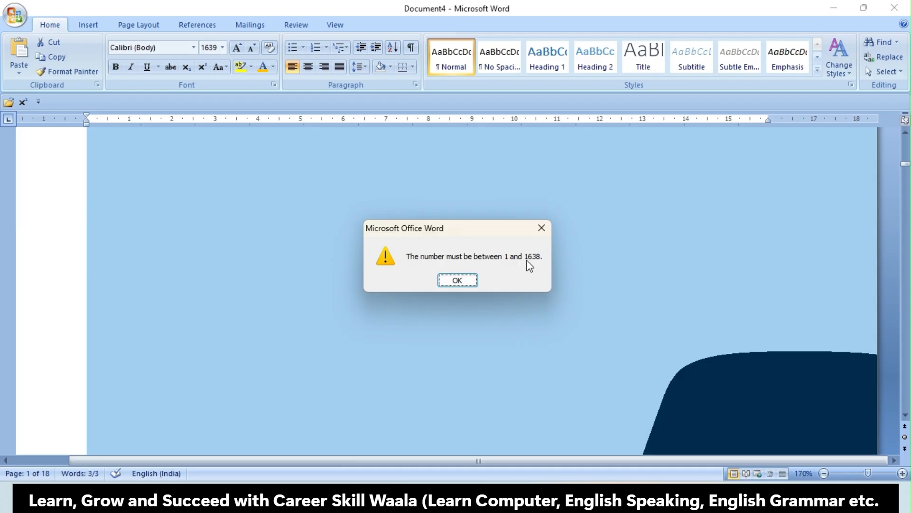
click(464, 279)
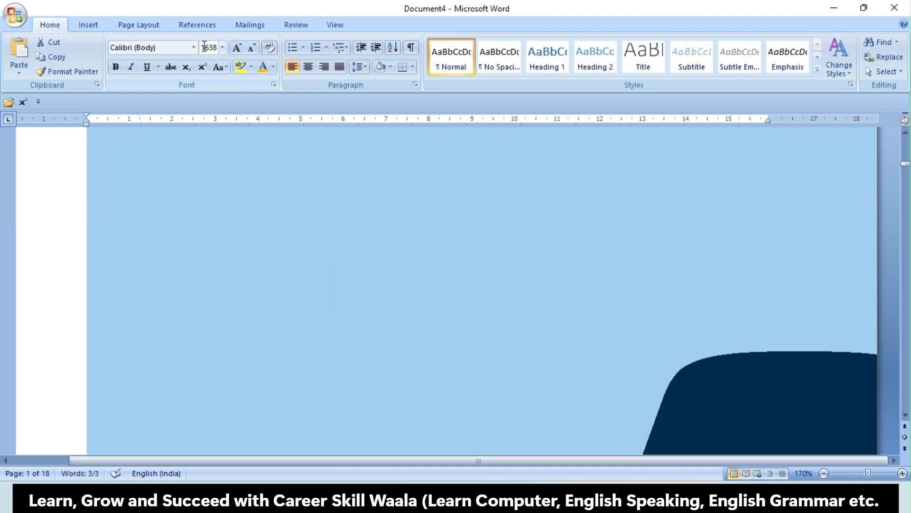
Set the font size of the selected CAREER SKILL WAALA line to 40.
click(204, 47)
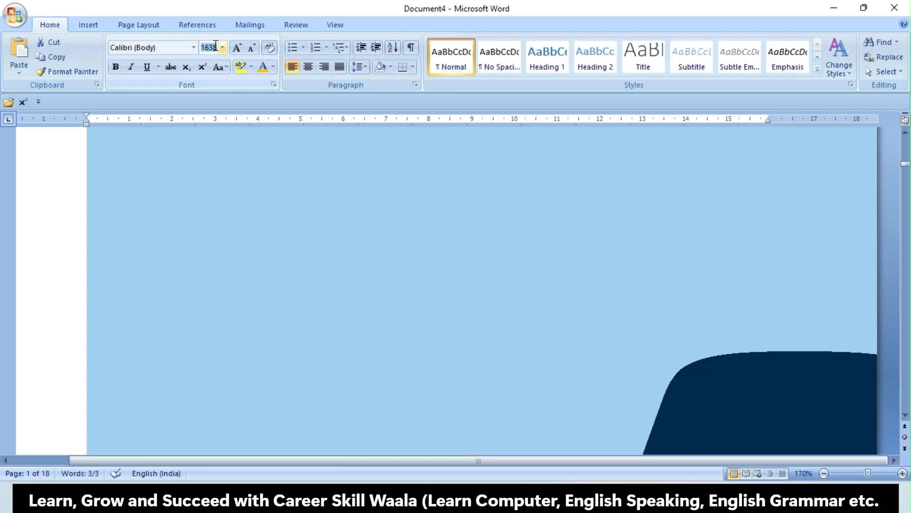
text(40)
key(Return)
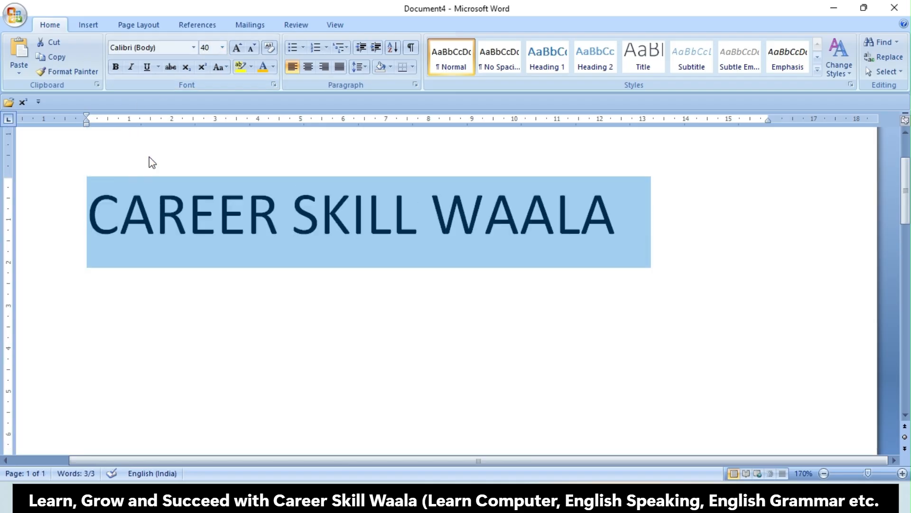
scroll(149, 156, up, 1)
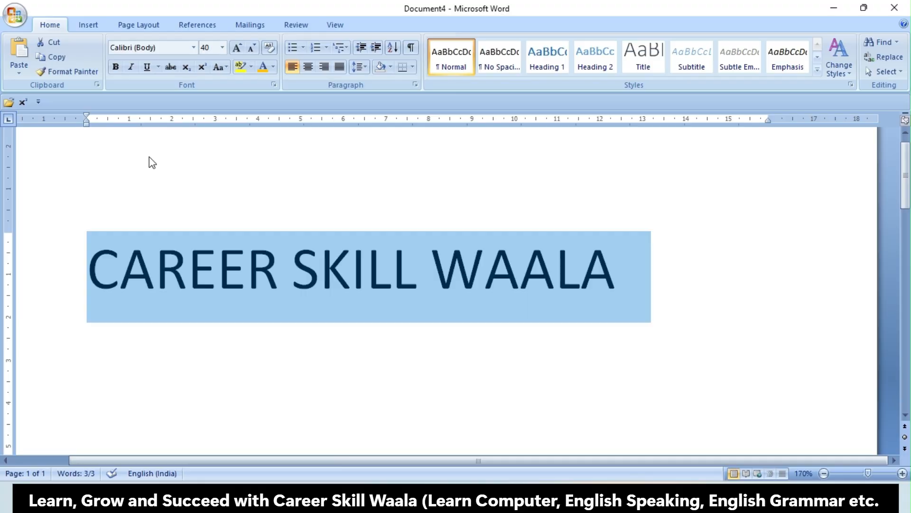
click(222, 47)
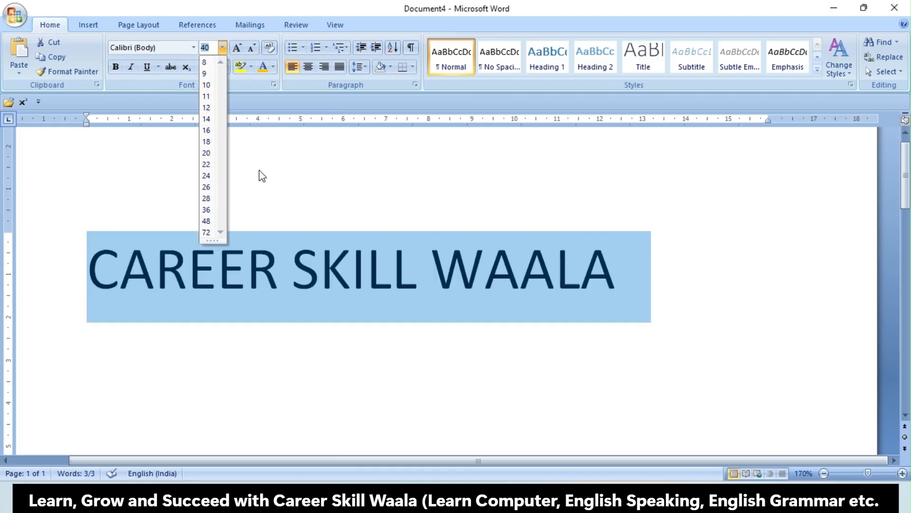
click(259, 170)
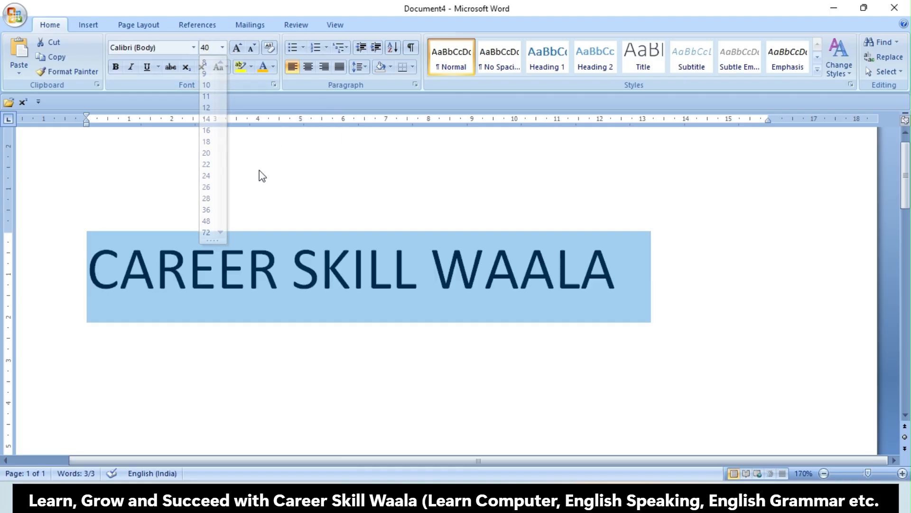
click(207, 44)
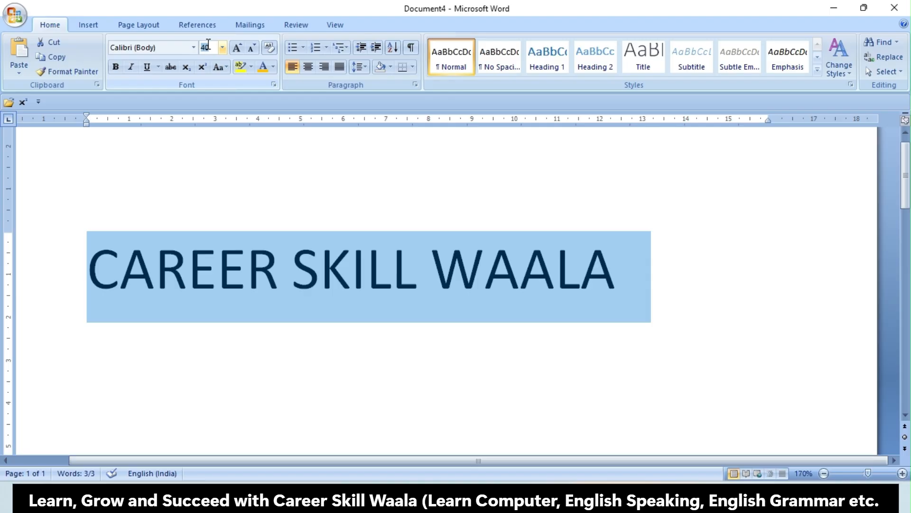
Enlarge the selected text step by step with Grow Font up to size 120.
click(238, 49)
click(238, 50)
click(238, 50)
click(237, 49)
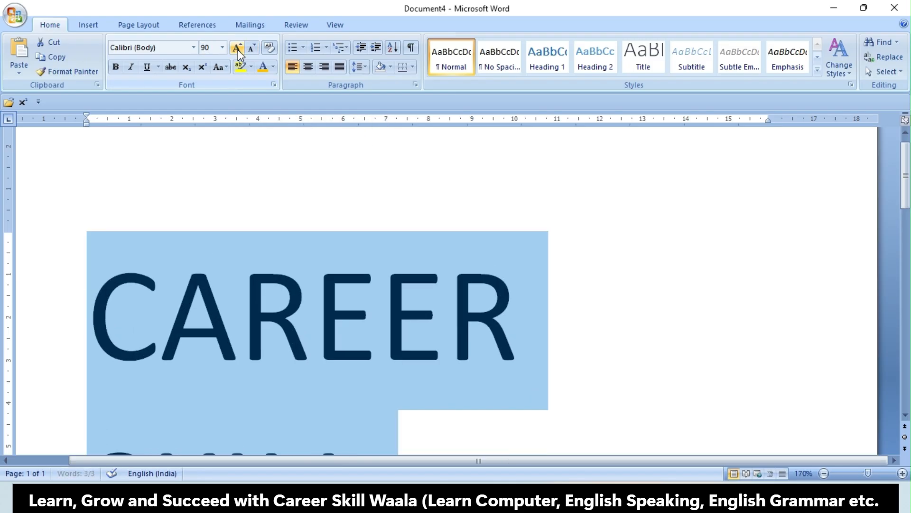
click(238, 50)
click(238, 49)
click(238, 49)
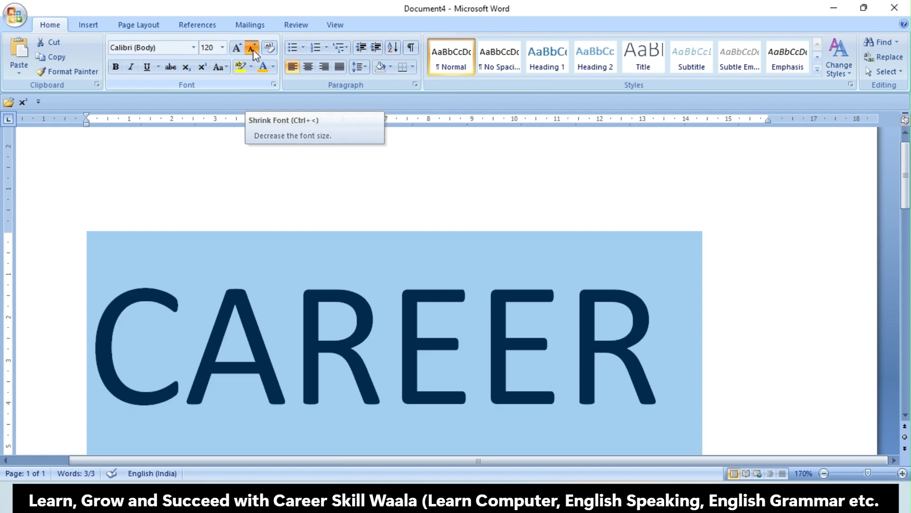
Reduce the selected text step by step with Shrink Font to size 36 and grow it one step to 48.
click(252, 49)
click(252, 50)
click(252, 50)
click(252, 49)
click(252, 49)
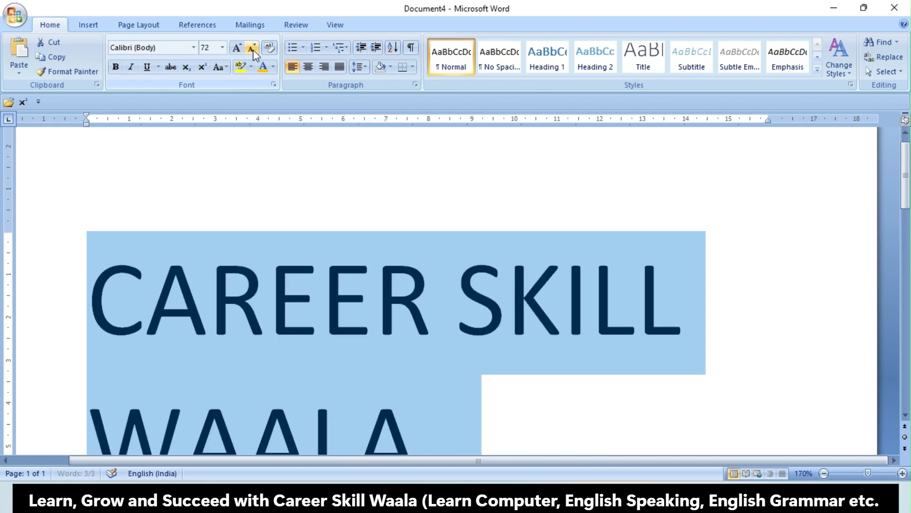
click(253, 49)
click(252, 50)
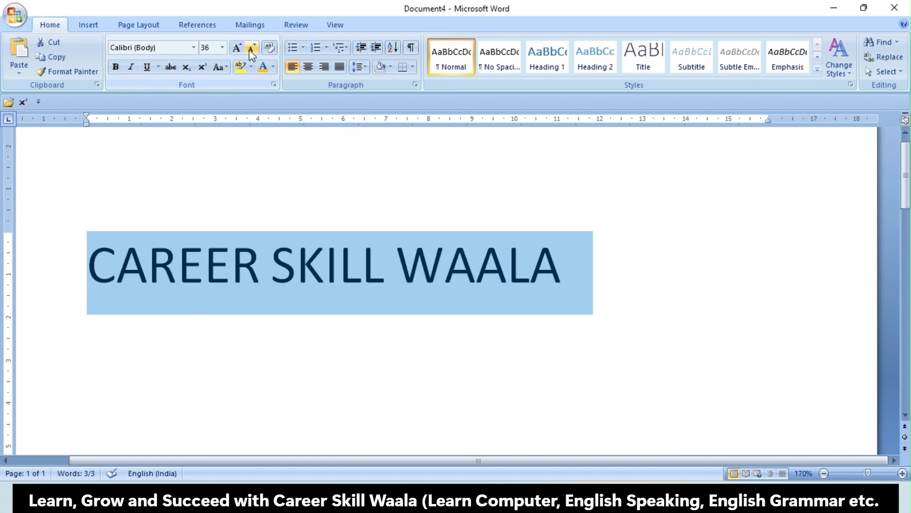
click(240, 49)
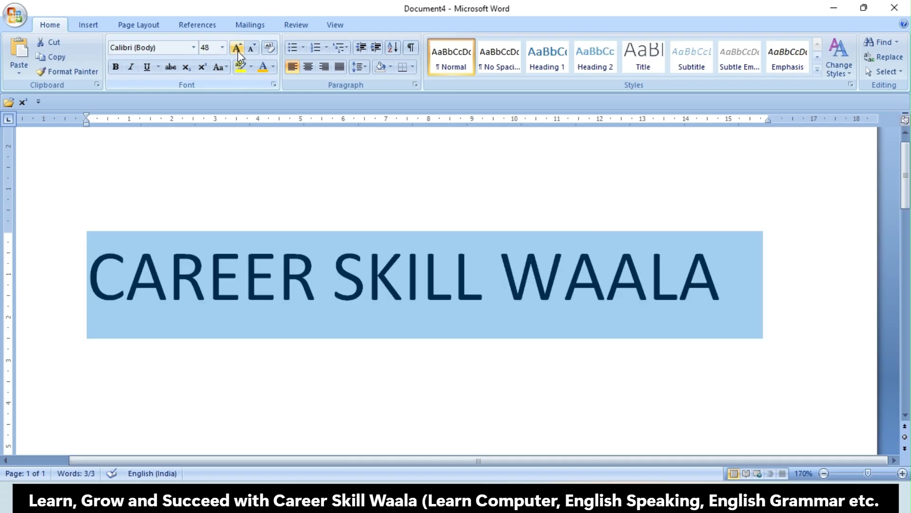
Shrink the selected CAREER SKILL WAALA line one step to size 36 and change its font to Algerian.
click(255, 47)
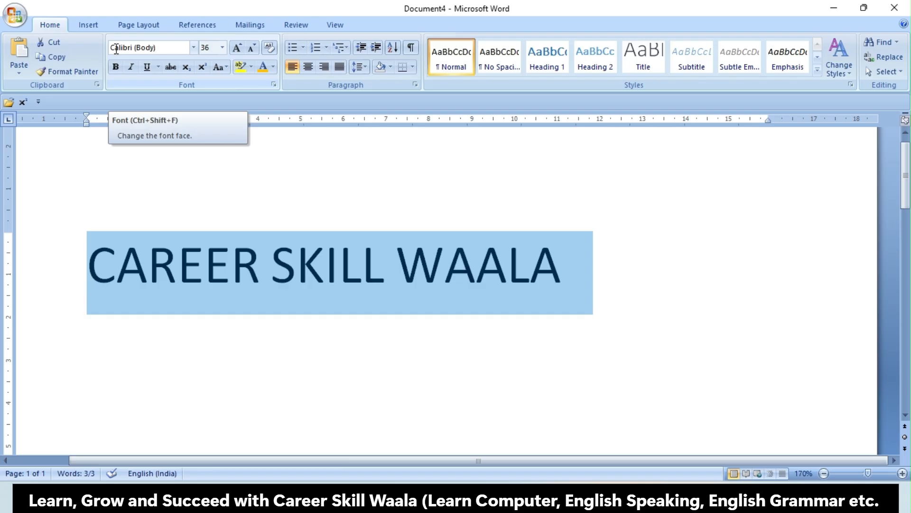
click(193, 47)
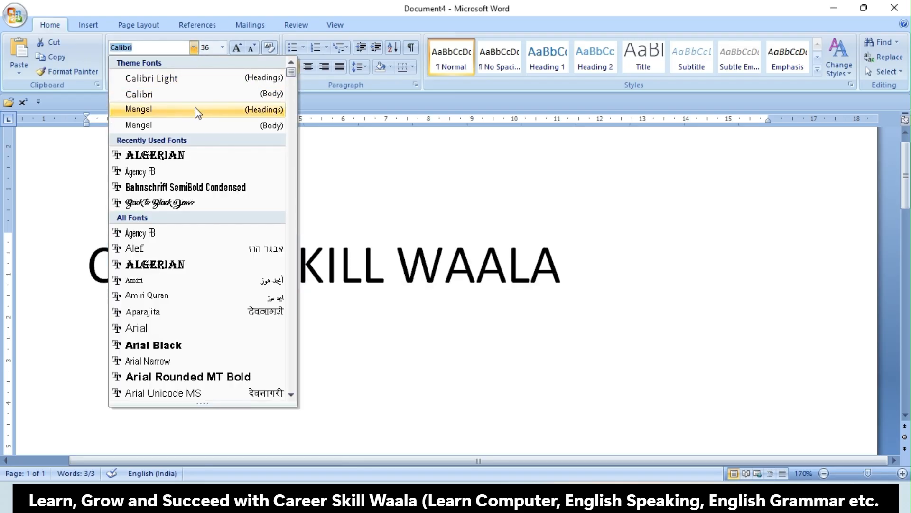
click(194, 155)
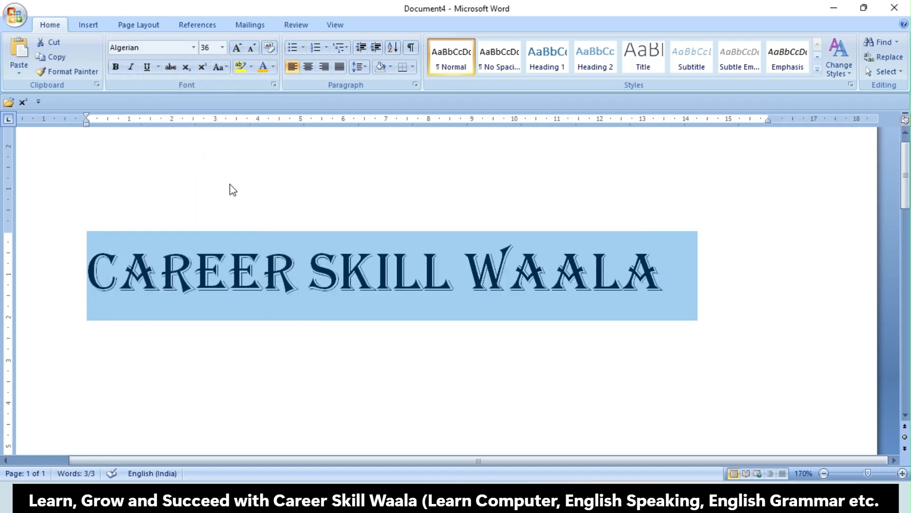
click(286, 243)
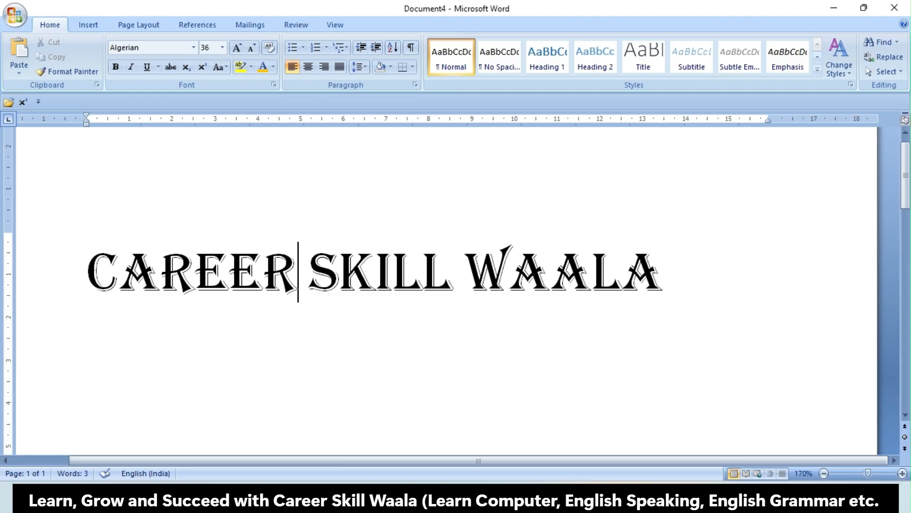
Change the font of the whole CAREER SKILL WAALA line to Bahnschrift SemiBold SemiConden.
click(48, 278)
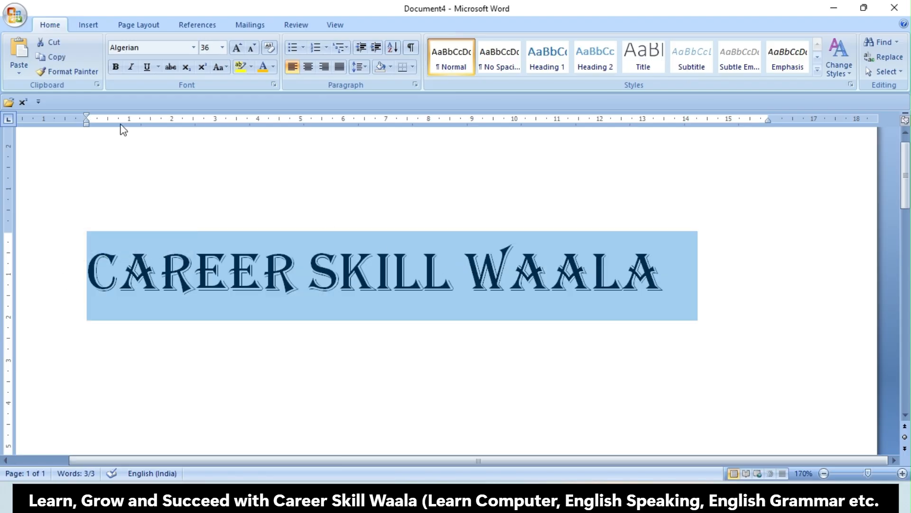
click(194, 47)
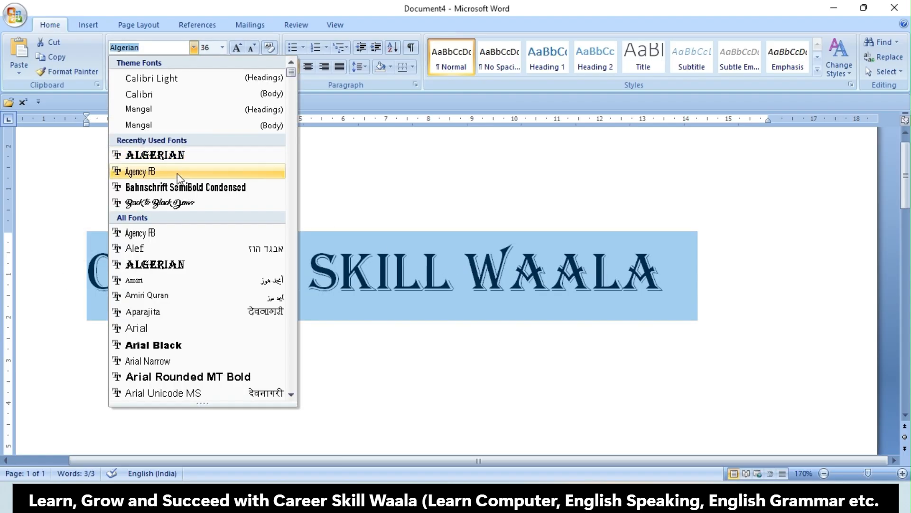
scroll(195, 375, down, 7)
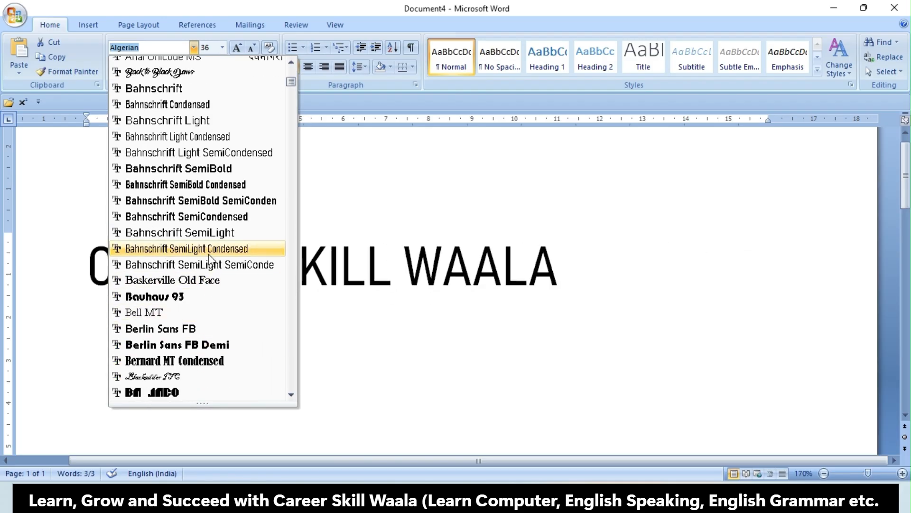
click(214, 208)
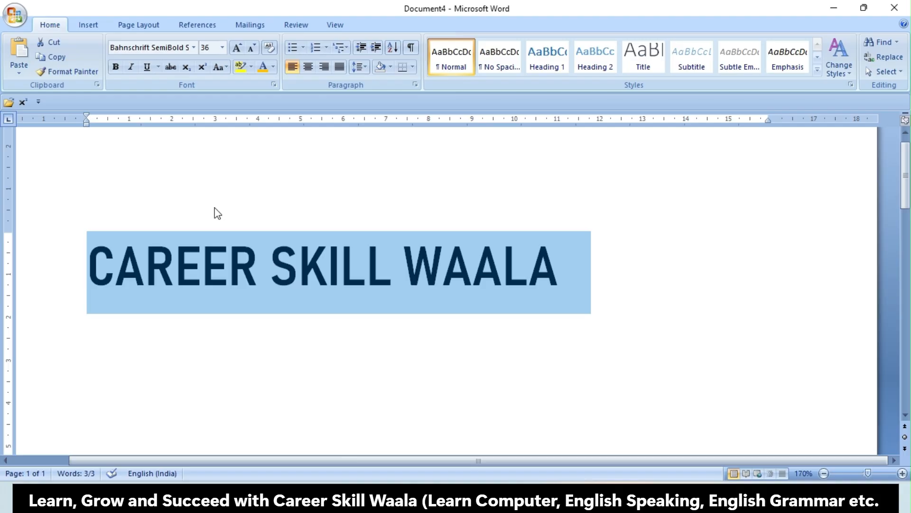
Toggle bold on and off twice on the selected line in the Bahnschrift font.
click(114, 67)
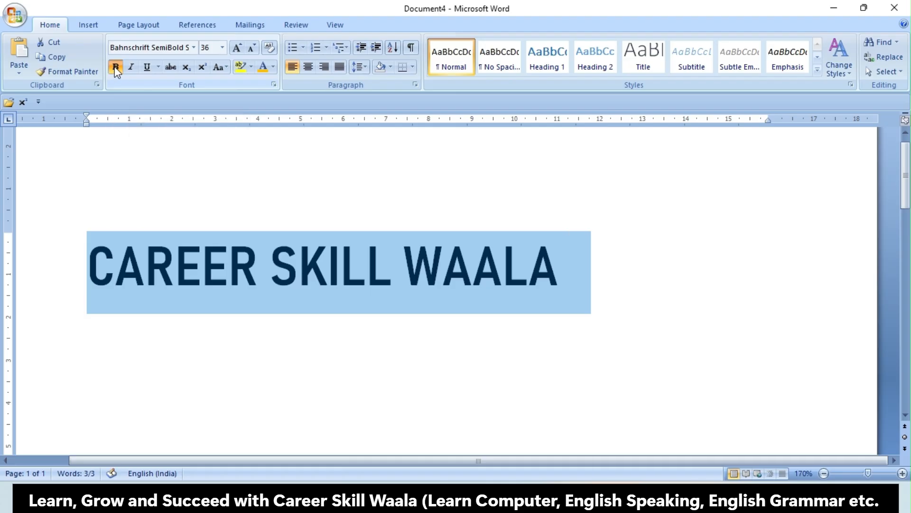
click(114, 67)
click(115, 67)
click(114, 67)
Change the selected line's font to Calibri (Body).
click(194, 47)
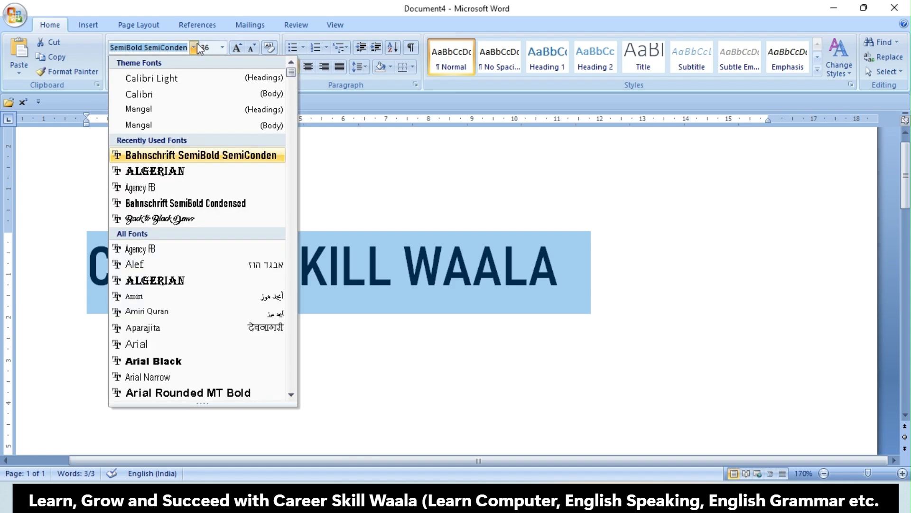
click(166, 98)
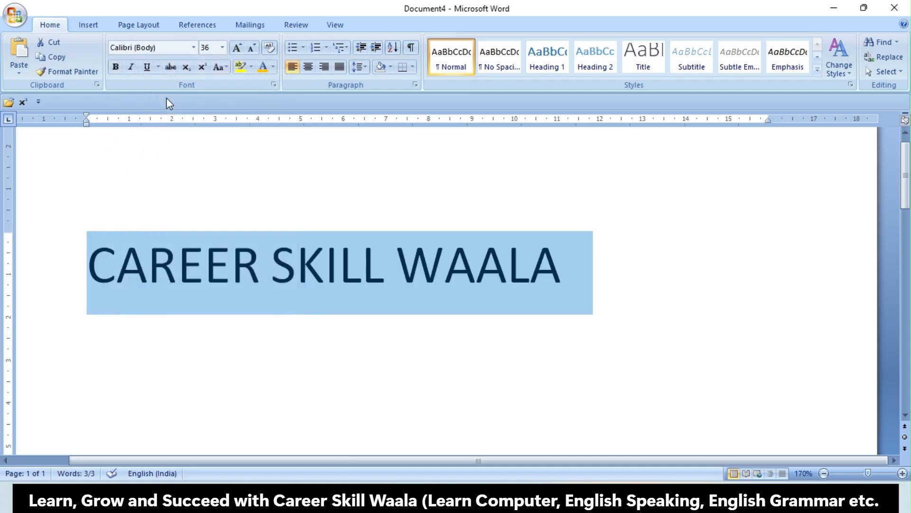
Toggle bold on and off repeatedly on the selected Calibri line, ending with it off.
click(116, 71)
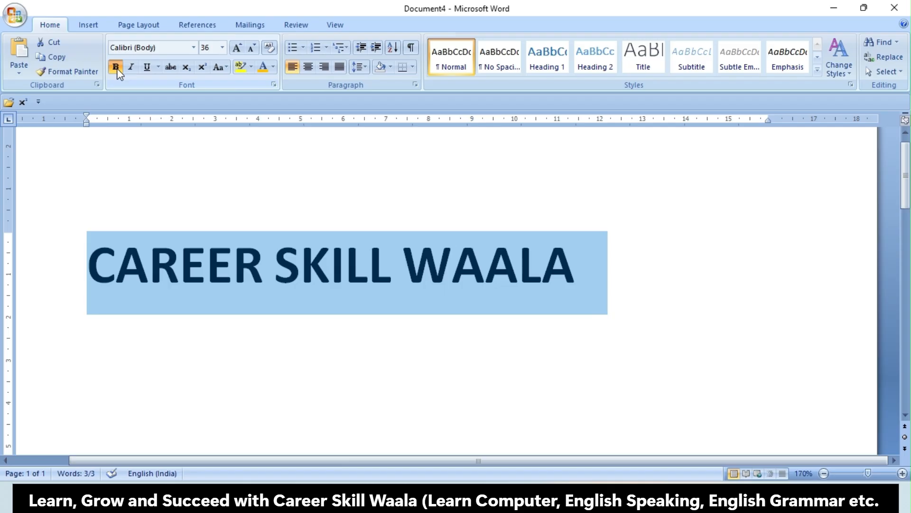
click(116, 68)
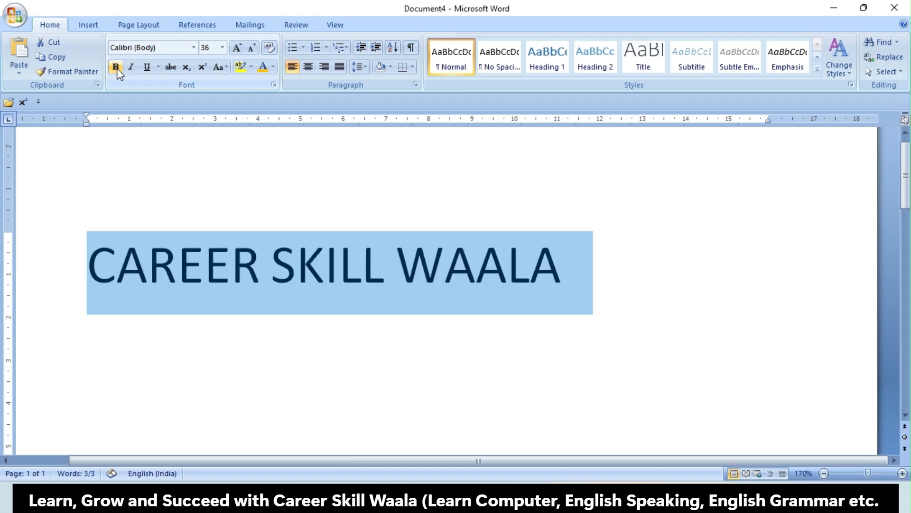
click(116, 68)
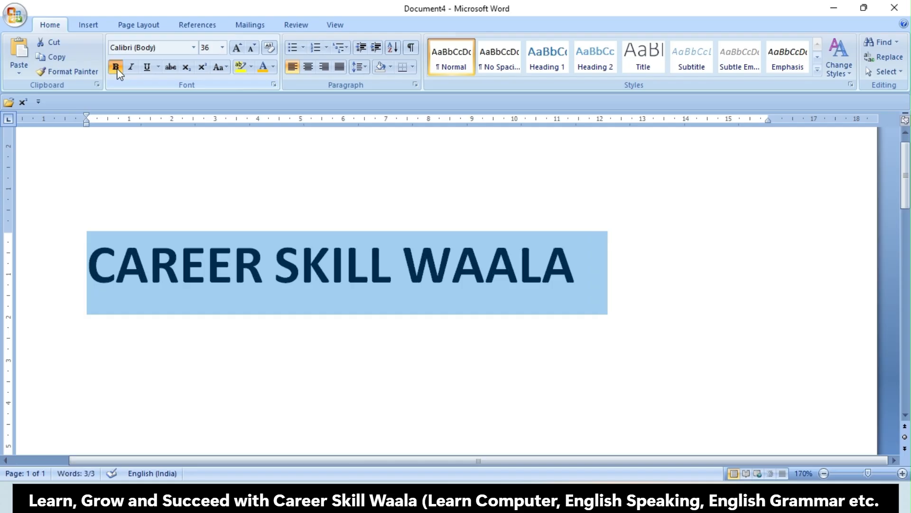
click(116, 68)
click(117, 69)
click(117, 68)
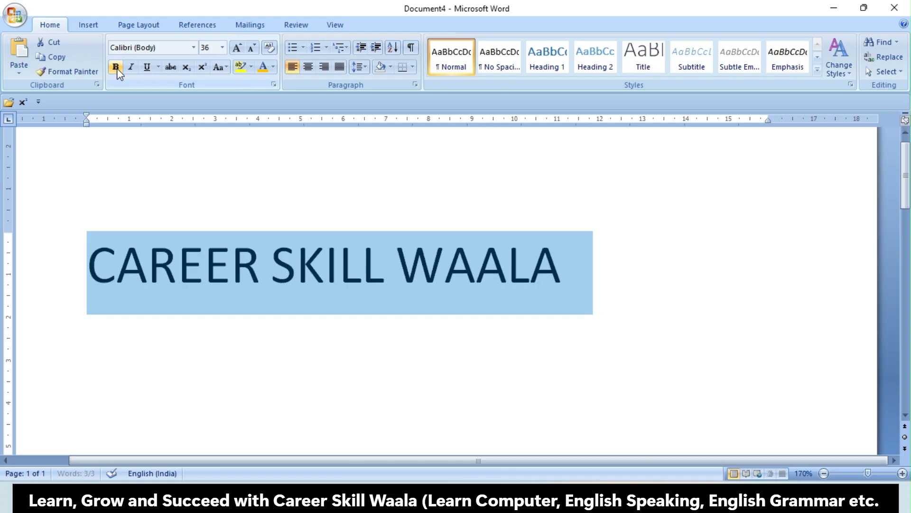
click(116, 68)
click(115, 67)
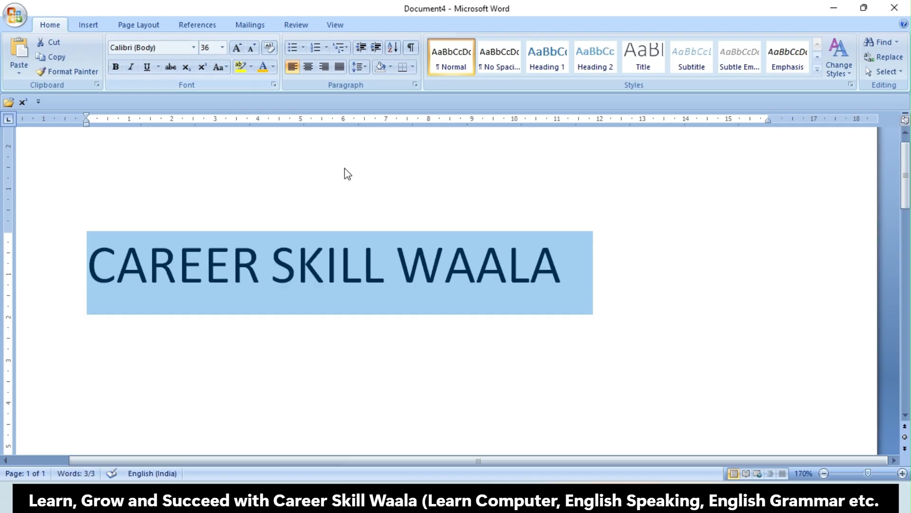
key(ctrl+b)
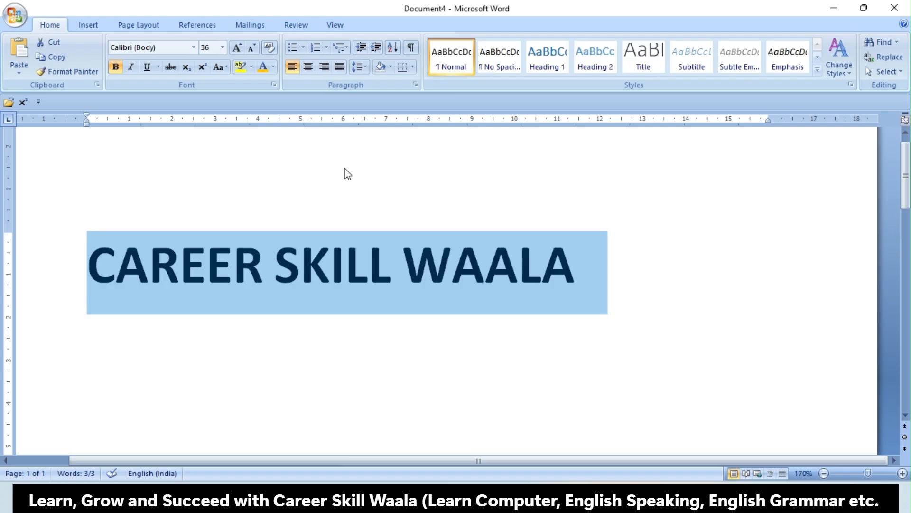
key(ctrl+b)
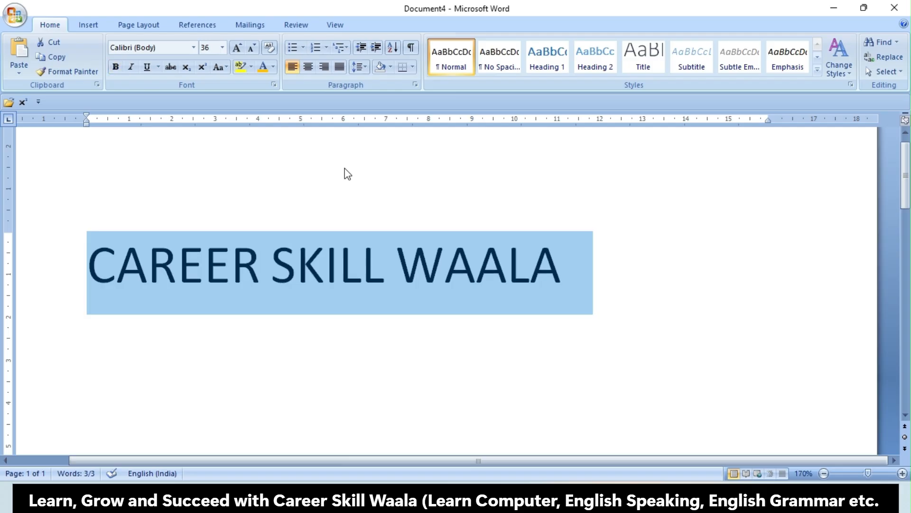
Select only the word SKILL and toggle italic on and off repeatedly, ending with it off.
double_click(327, 273)
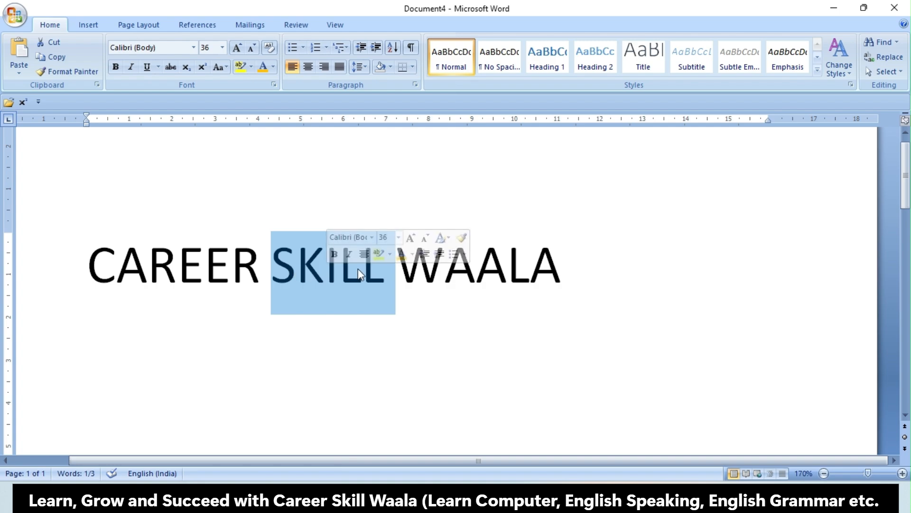
click(131, 66)
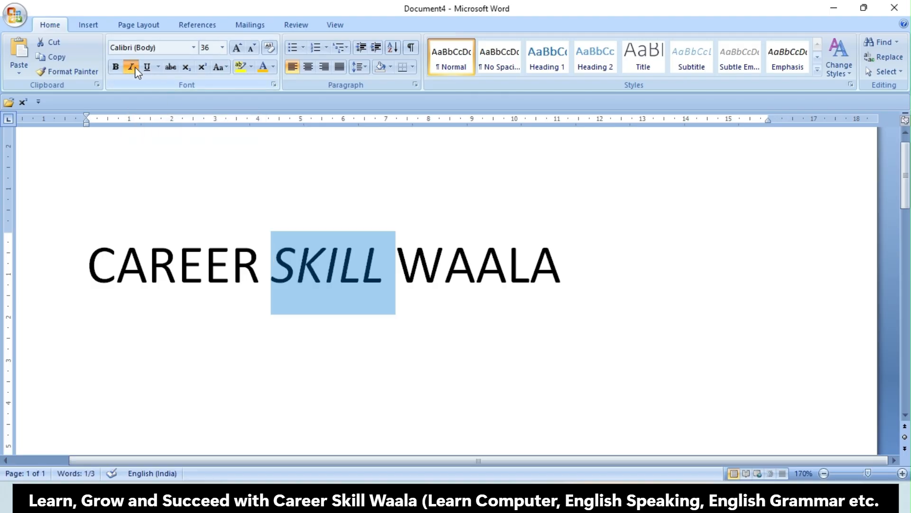
click(135, 67)
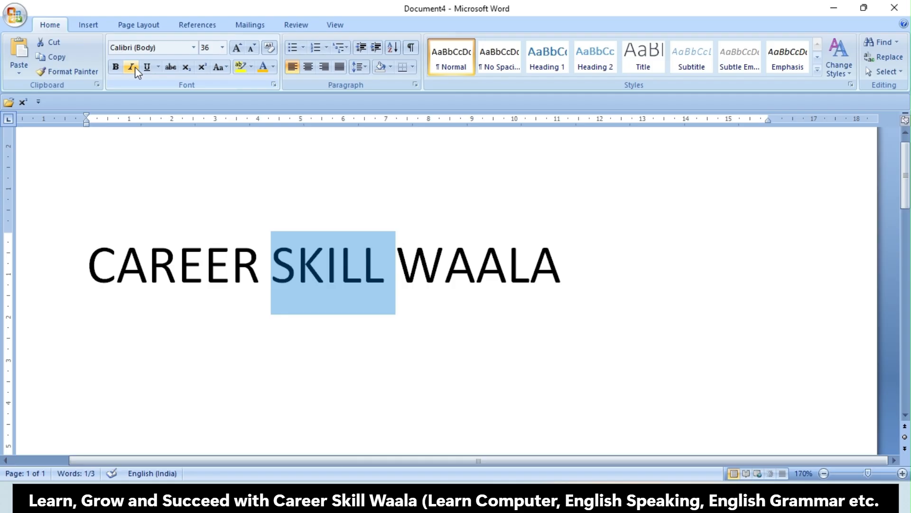
click(135, 67)
click(135, 67)
click(135, 67)
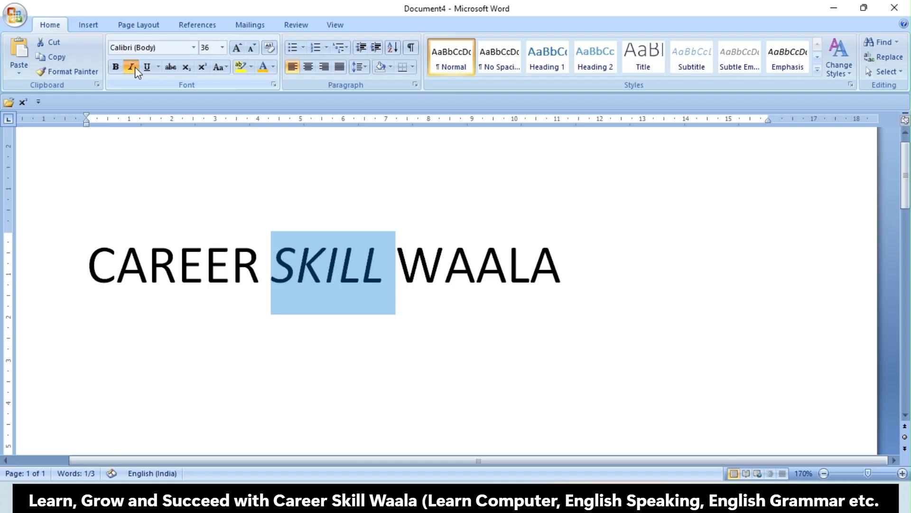
click(135, 67)
click(134, 67)
click(135, 67)
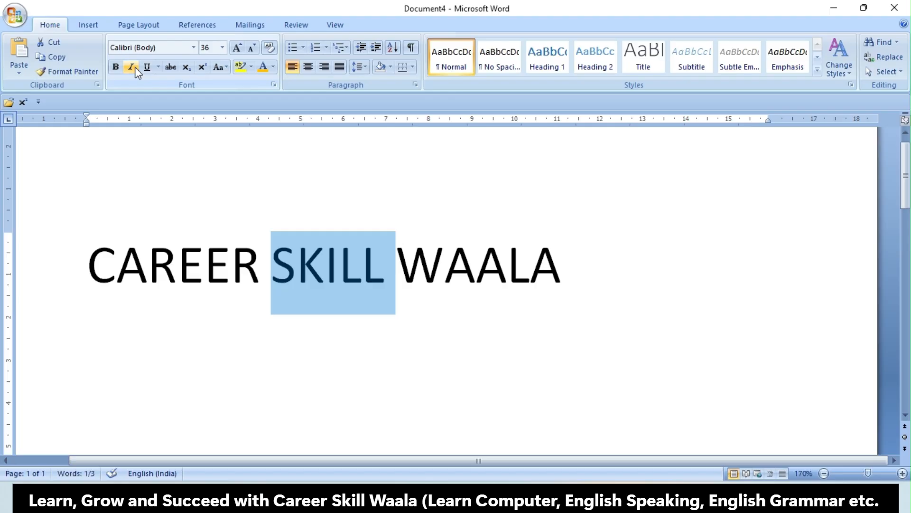
click(135, 67)
click(134, 67)
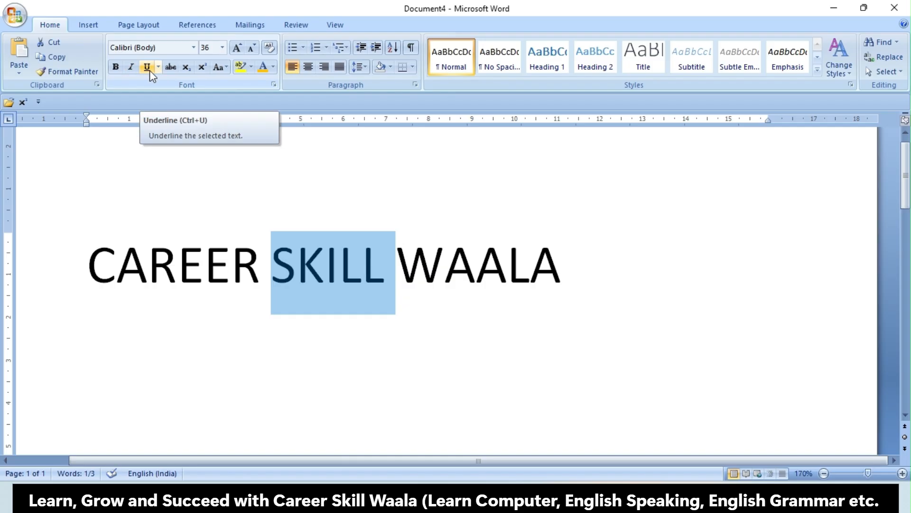
Underline the word SKILL and remove the underline again.
click(148, 67)
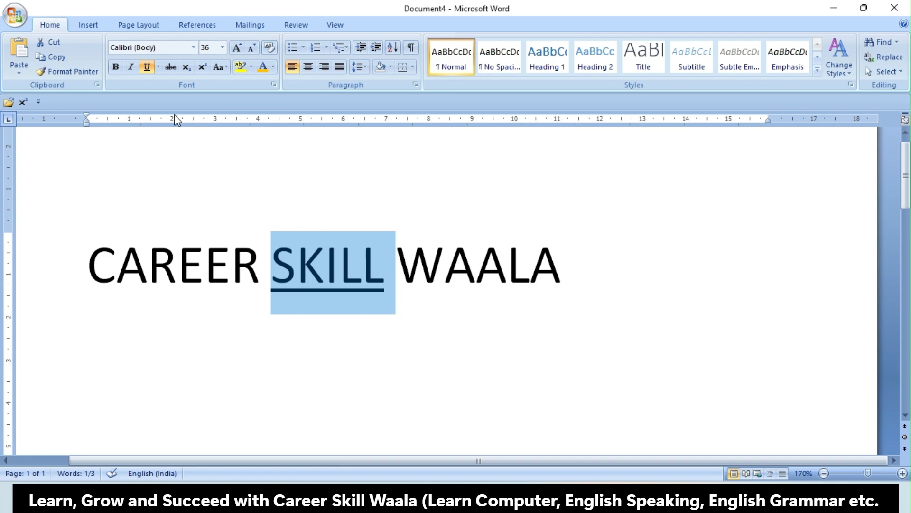
click(147, 67)
Select the whole CAREER SKILL WAALA line and toggle its underline repeatedly, ending with it on.
click(43, 268)
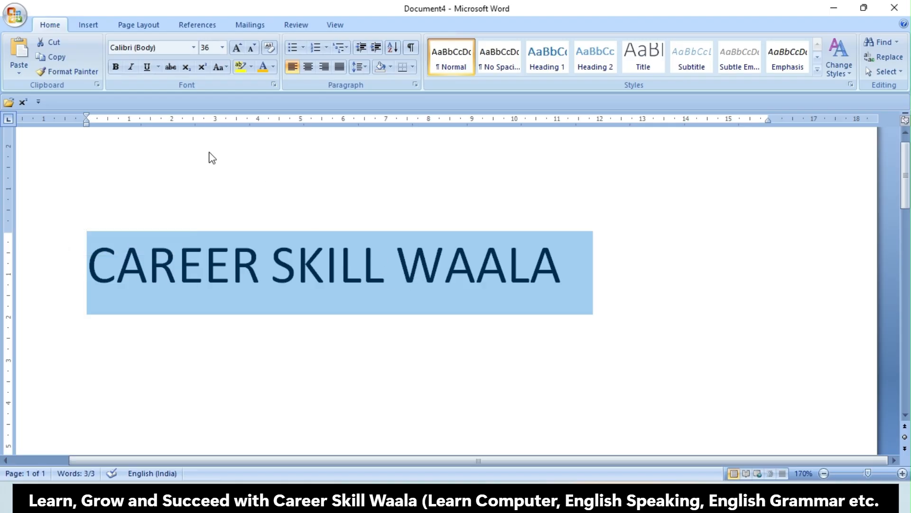
click(147, 67)
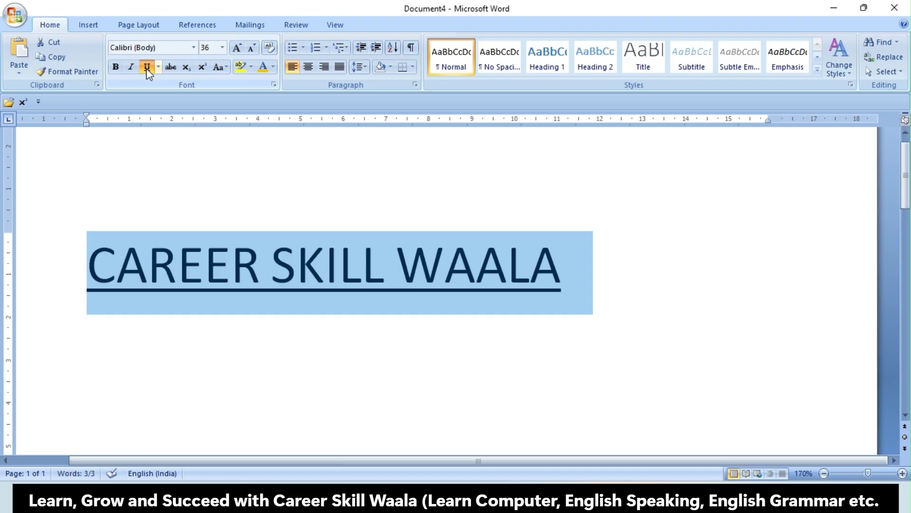
click(147, 67)
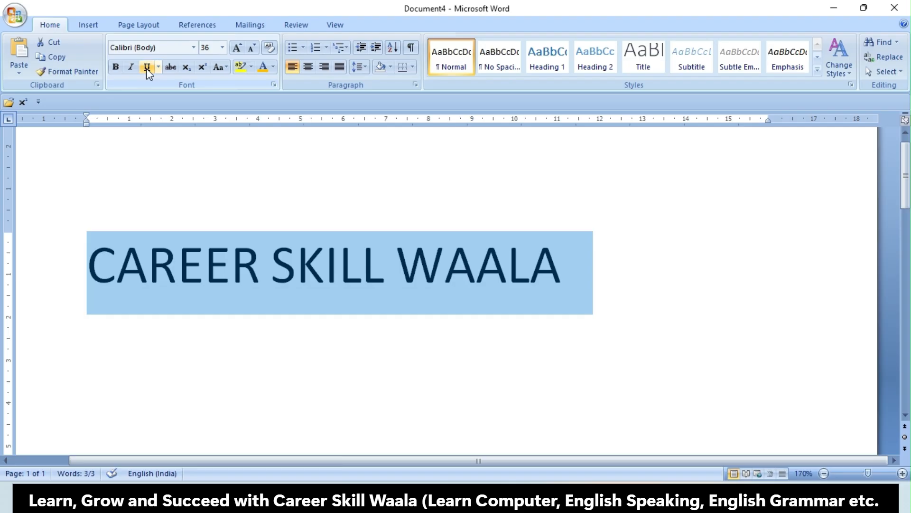
click(146, 67)
click(146, 67)
click(146, 67)
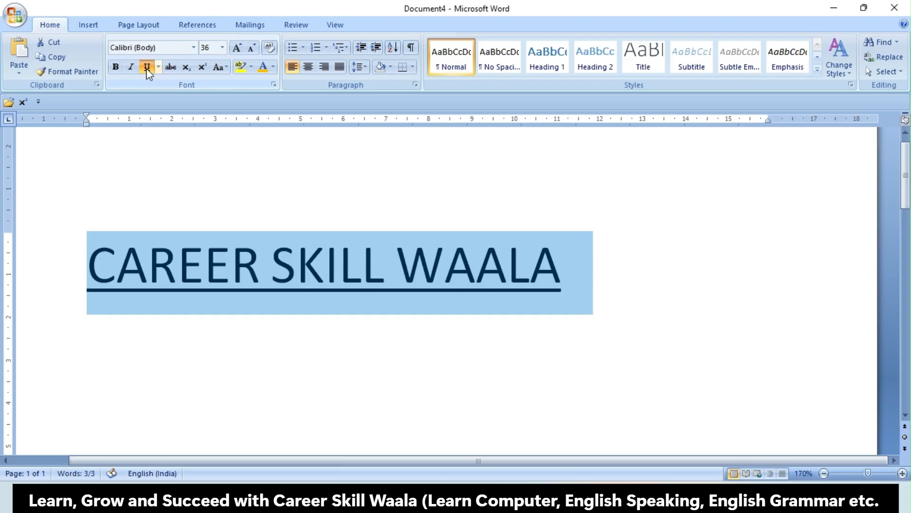
click(146, 67)
click(147, 69)
click(146, 68)
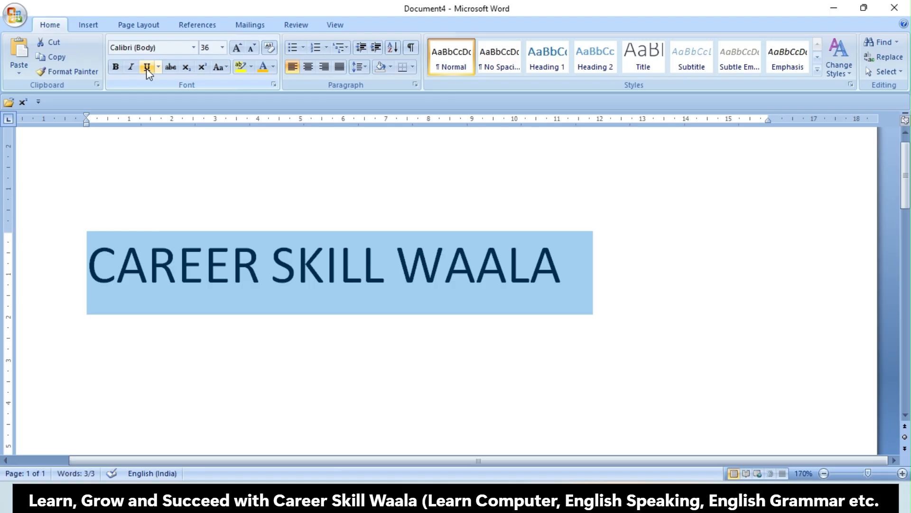
click(148, 69)
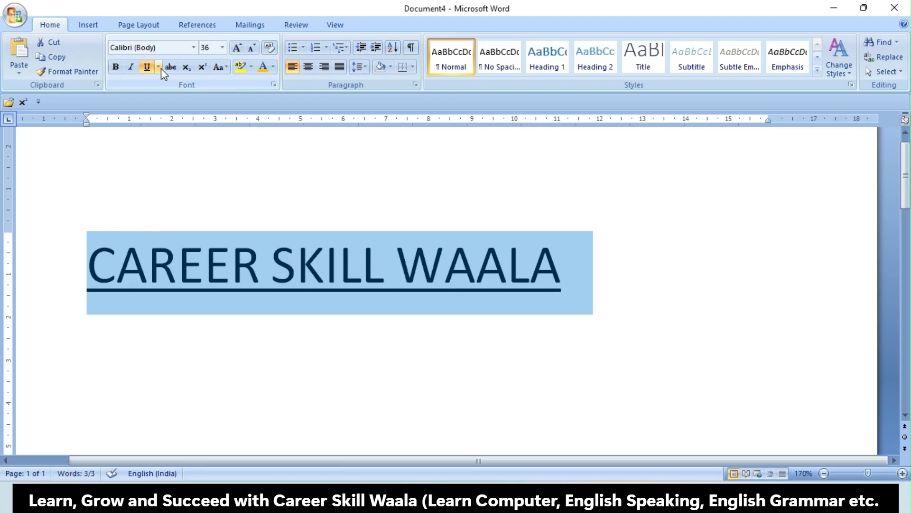
Set the underline color of the CAREER SKILL WAALA line to standard yellow and deselect the text.
click(159, 66)
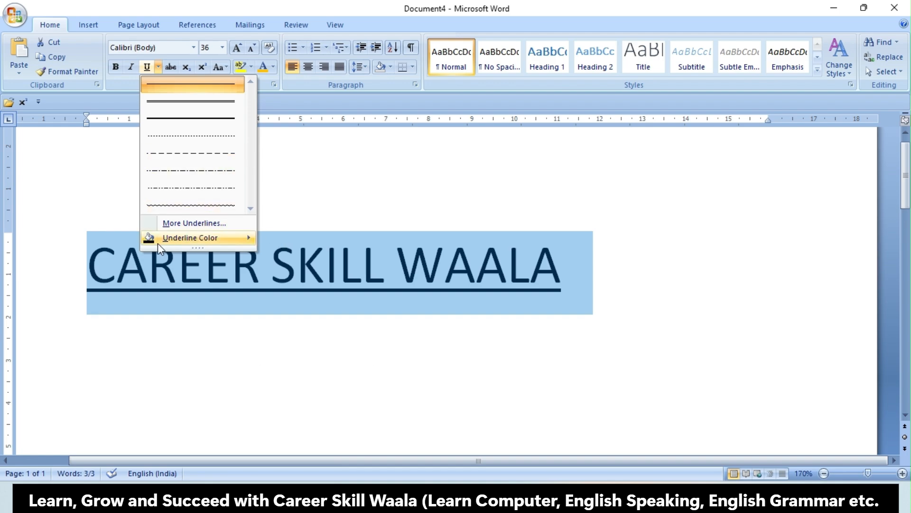
mouse_move(193, 241)
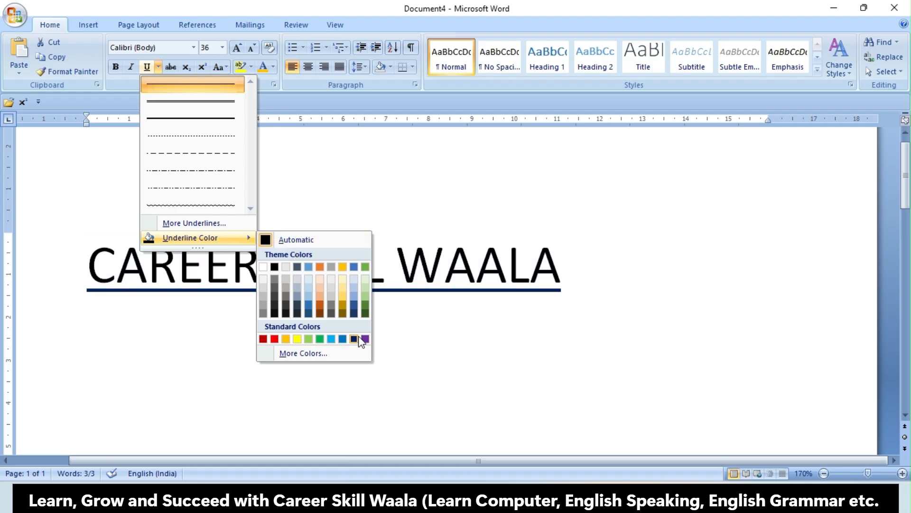
click(309, 338)
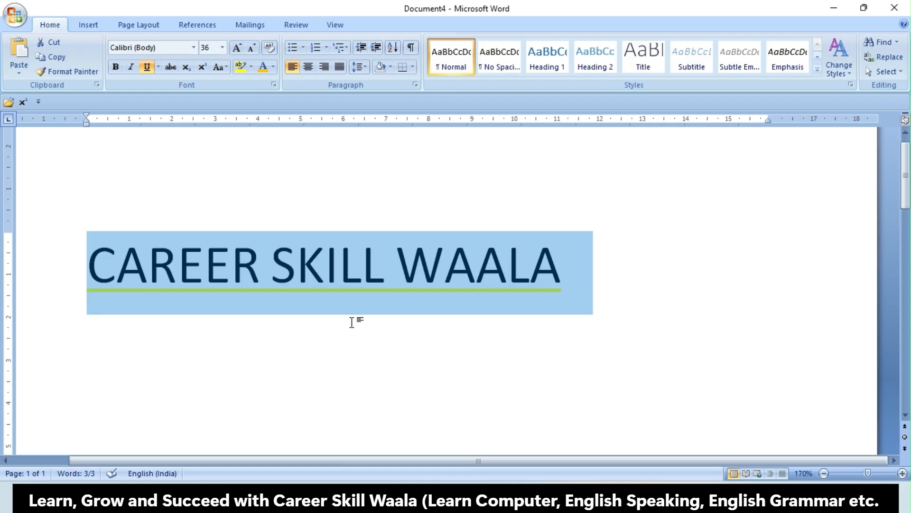
click(352, 323)
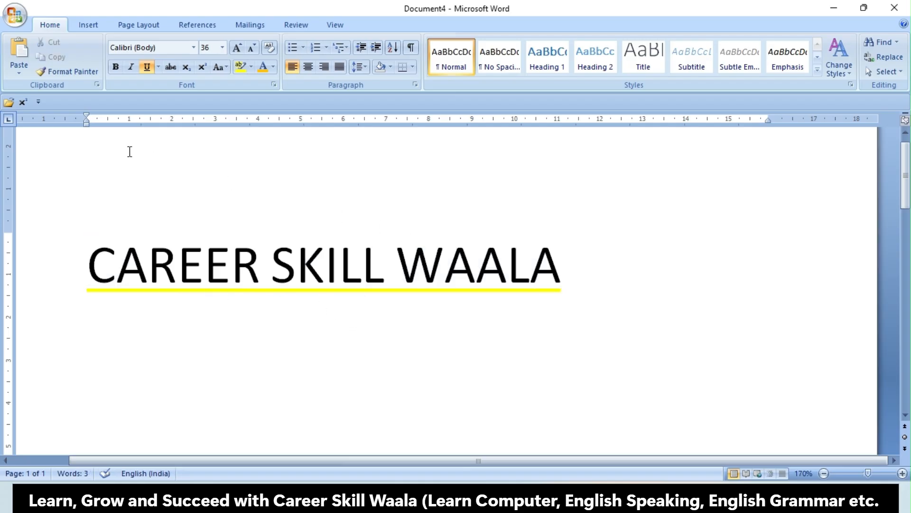
Remove the underline from the CAREER SKILL WAALA line, apply bold, italic and underline to it together, and deselect the text.
click(49, 281)
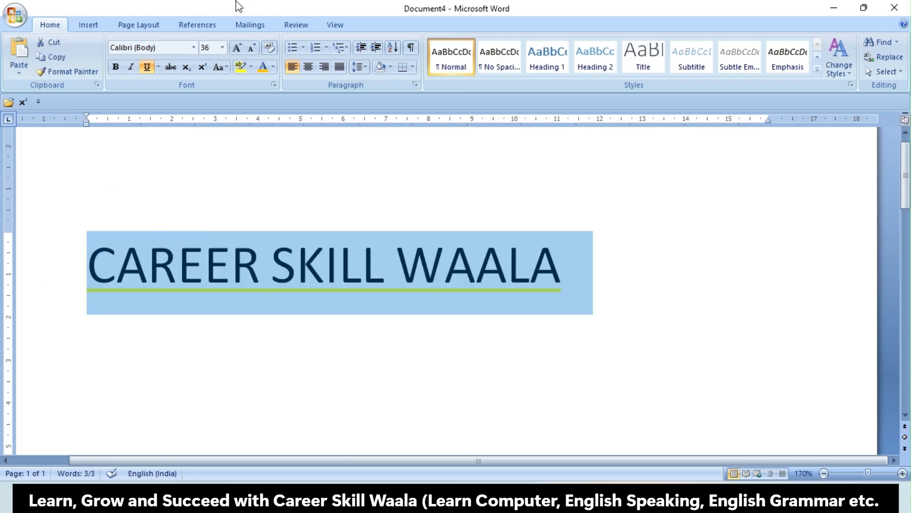
click(147, 67)
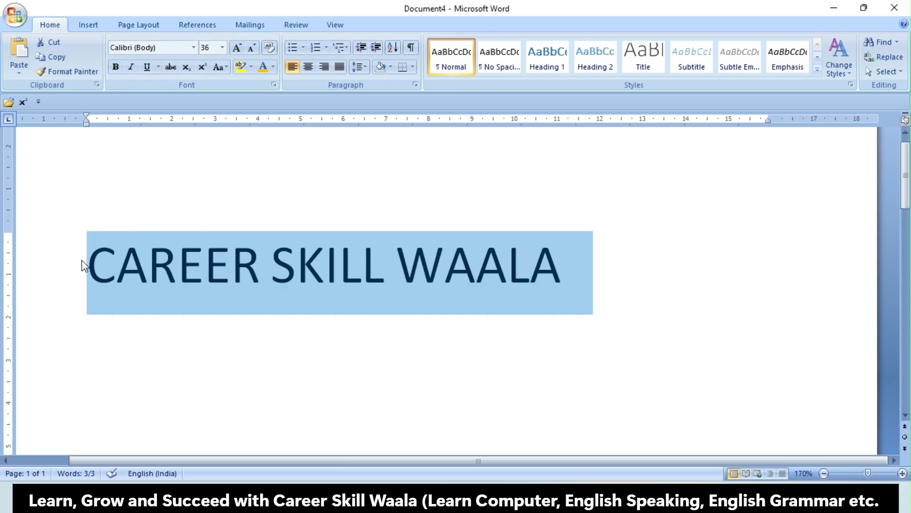
click(116, 67)
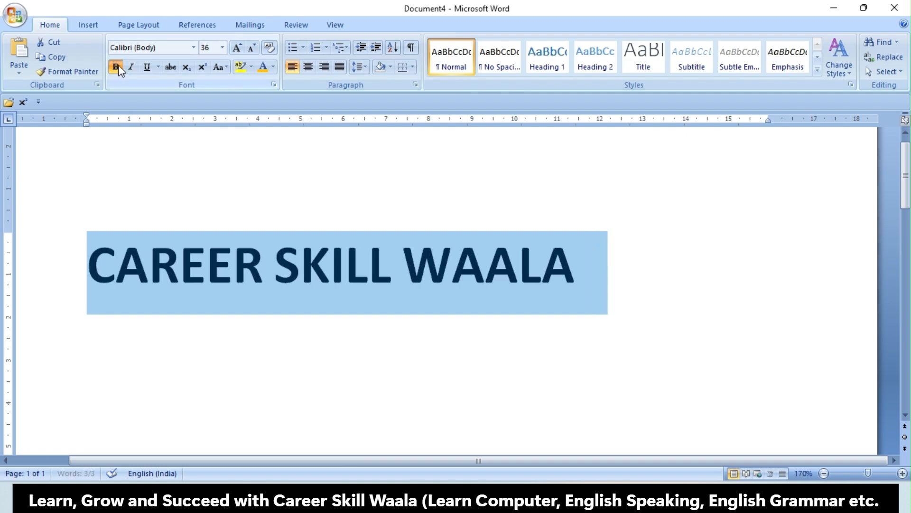
click(131, 67)
click(145, 68)
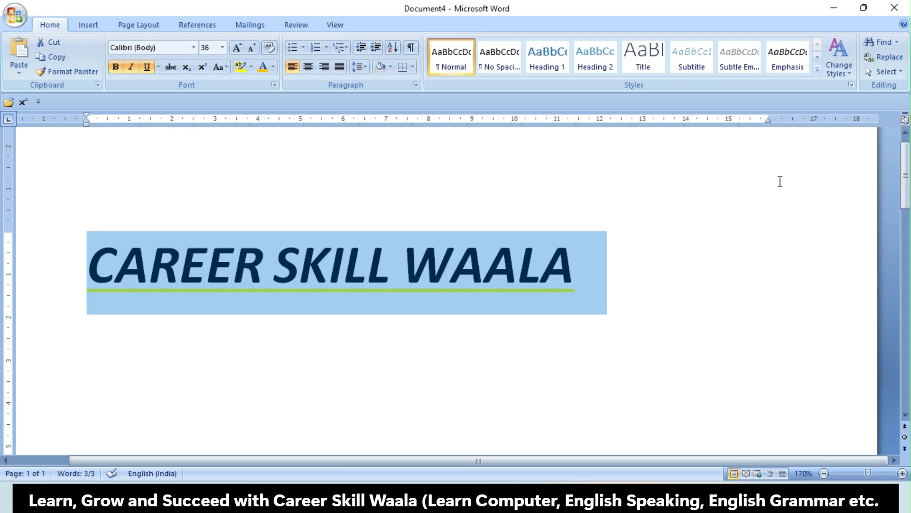
click(427, 265)
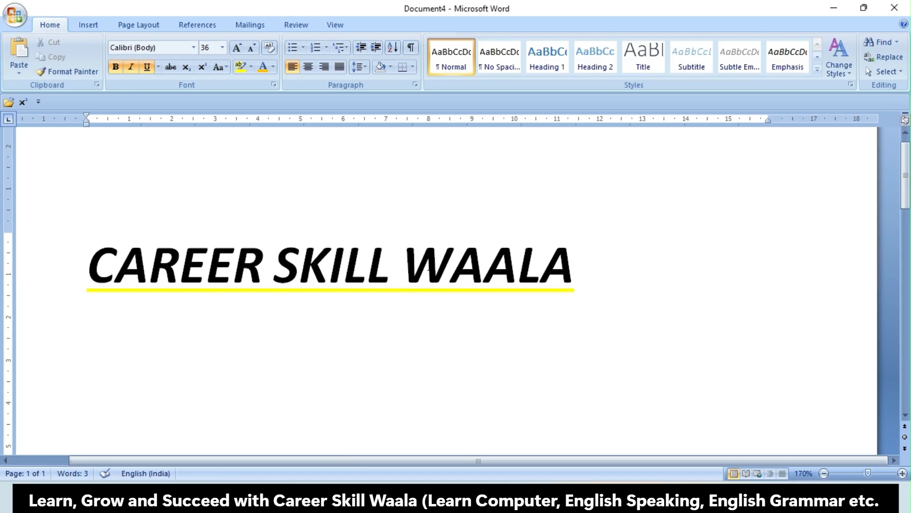
Clear all formatting from the CAREER SKILL WAALA line and deselect it.
click(68, 268)
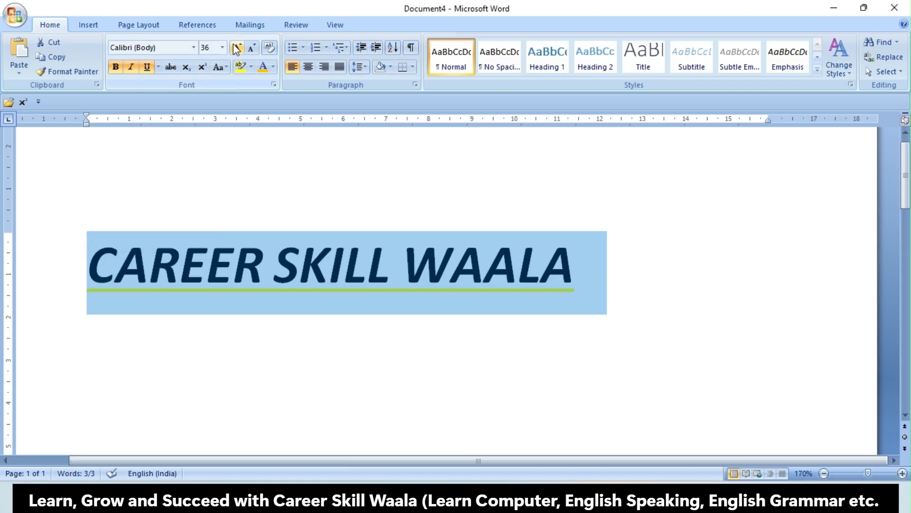
click(269, 48)
click(282, 246)
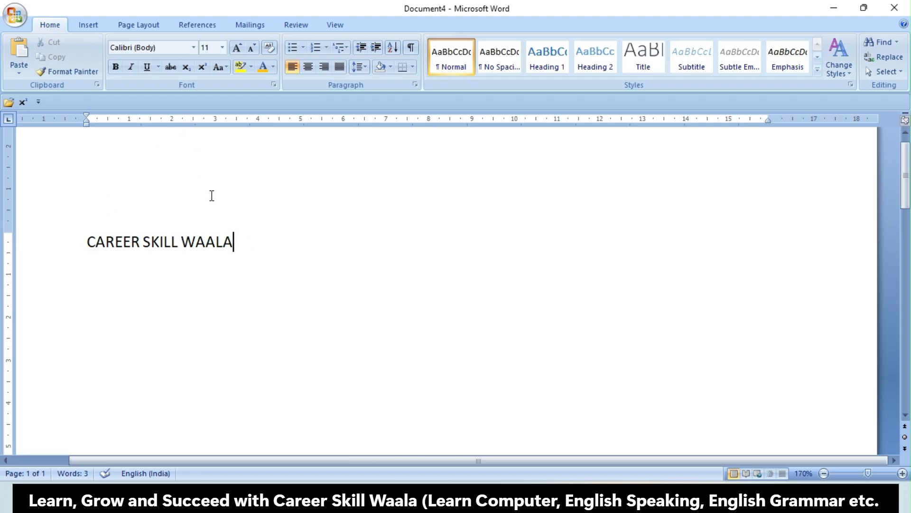
Add a paragraph break after CAREER SKILL WAALA, grow the line's font stepwise to size 48, and deselect it.
key(Return)
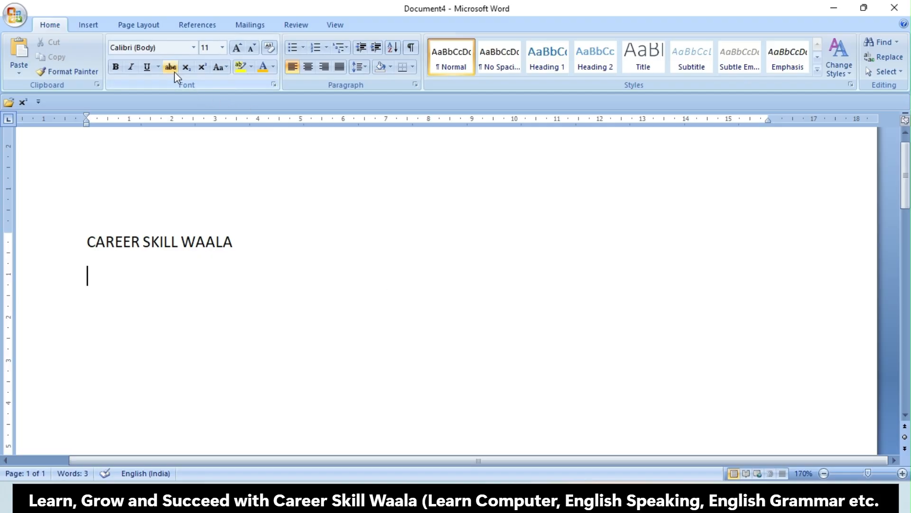
click(60, 249)
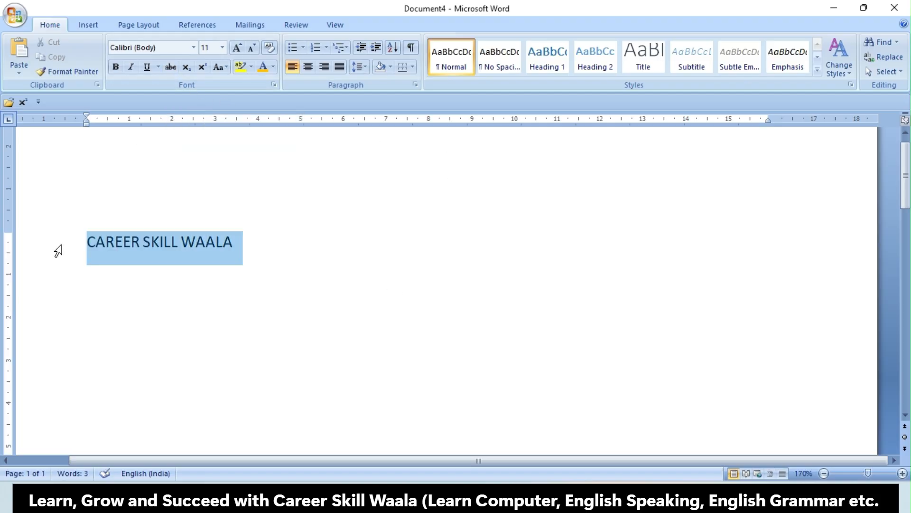
click(237, 47)
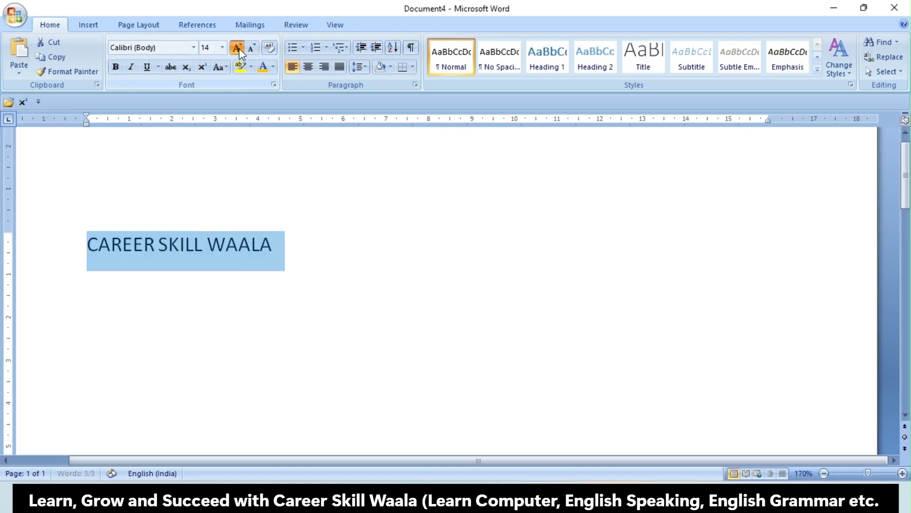
click(237, 48)
click(237, 48)
click(237, 47)
click(237, 48)
click(236, 47)
click(237, 48)
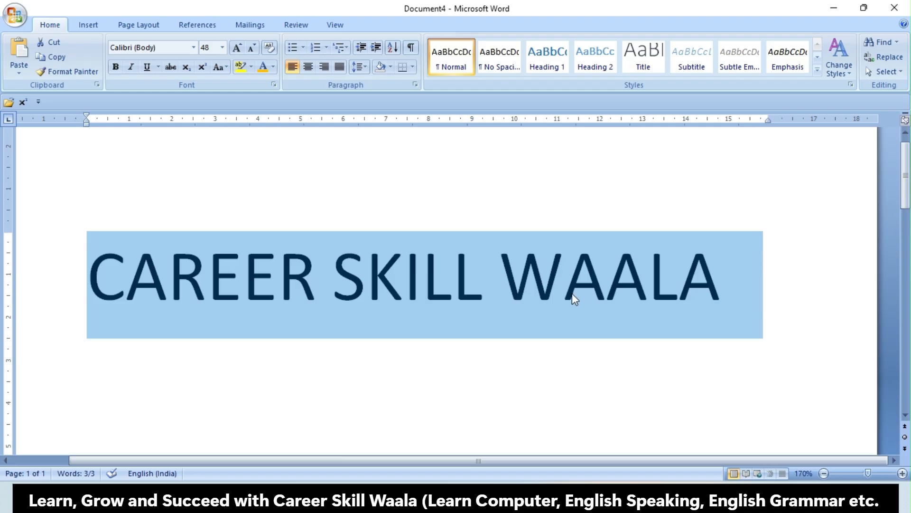
click(517, 292)
Select the word SKILL and then WAALA, underline WAALA and remove the underline again.
double_click(393, 278)
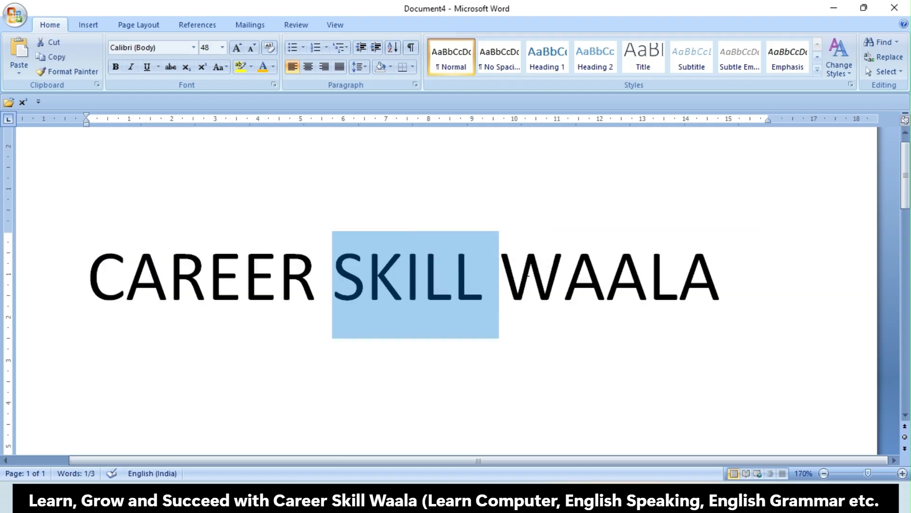
double_click(610, 268)
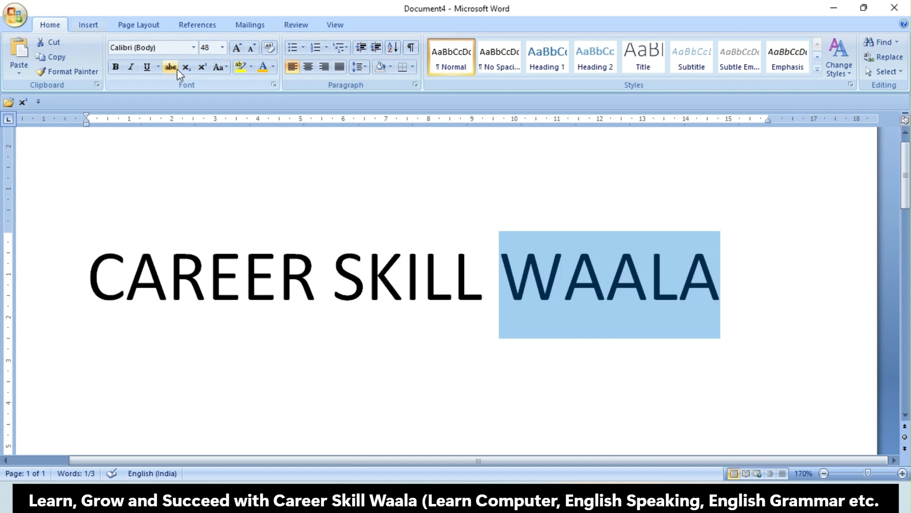
click(147, 69)
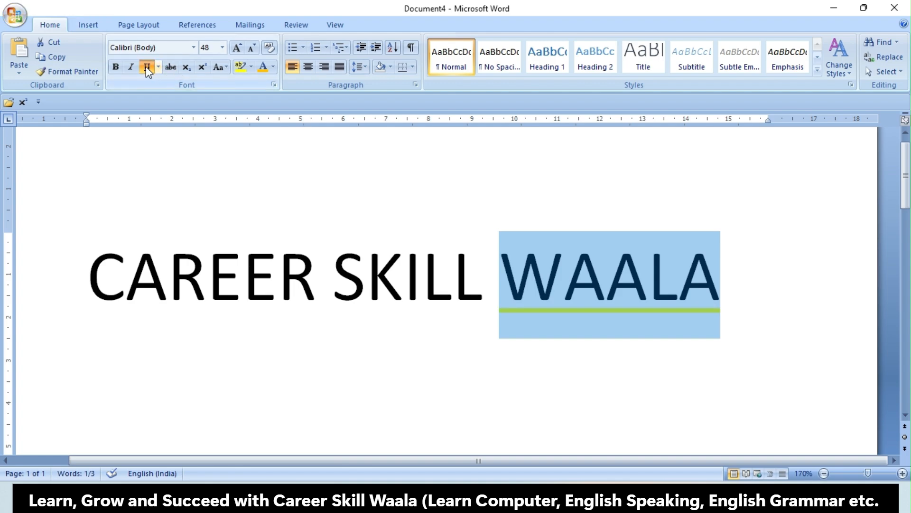
click(147, 69)
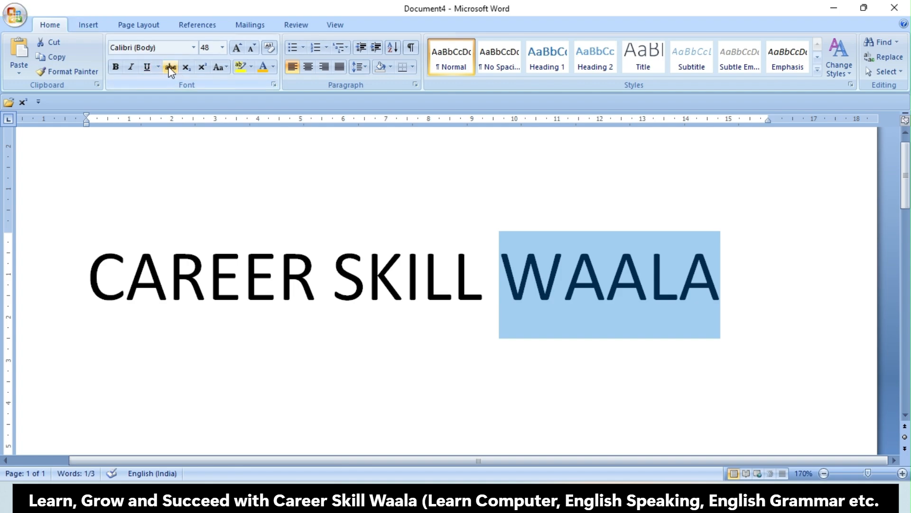
Apply strikethrough to the word WAALA, remove it again, and place the cursor at the end of the line.
click(171, 69)
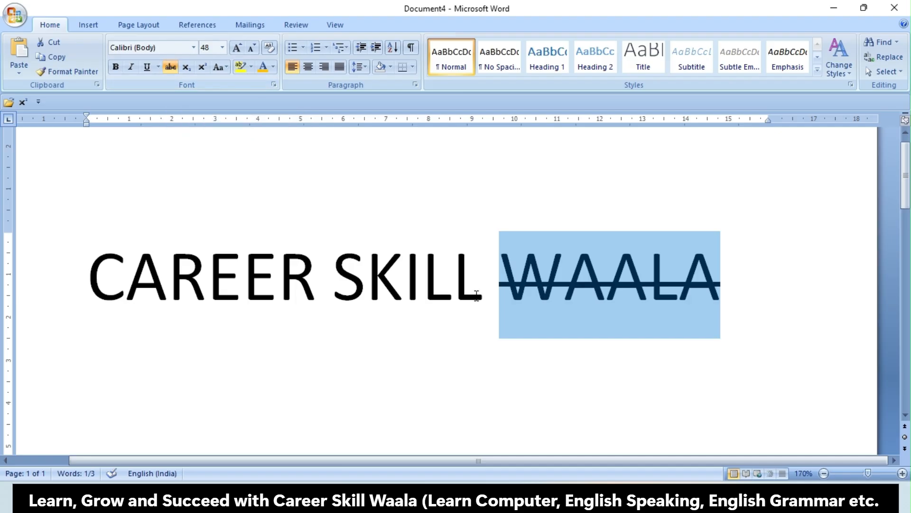
click(450, 290)
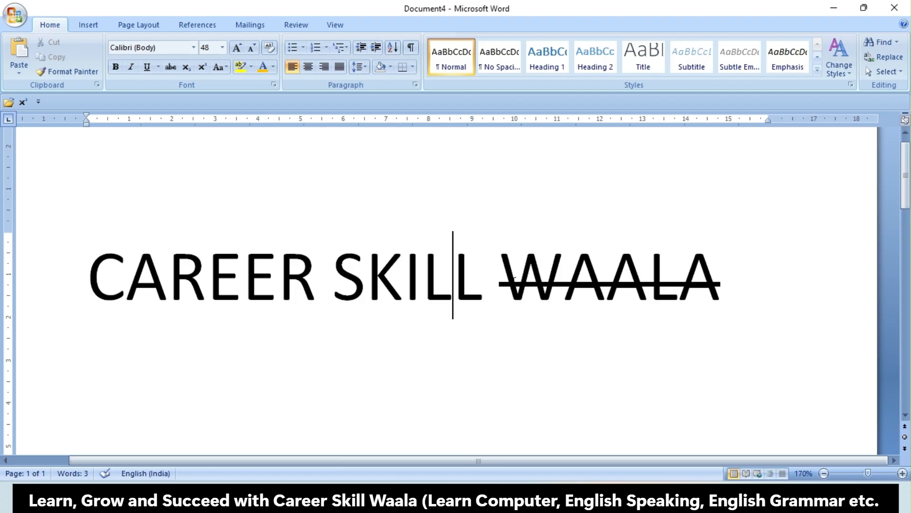
drag(496, 288, 721, 281)
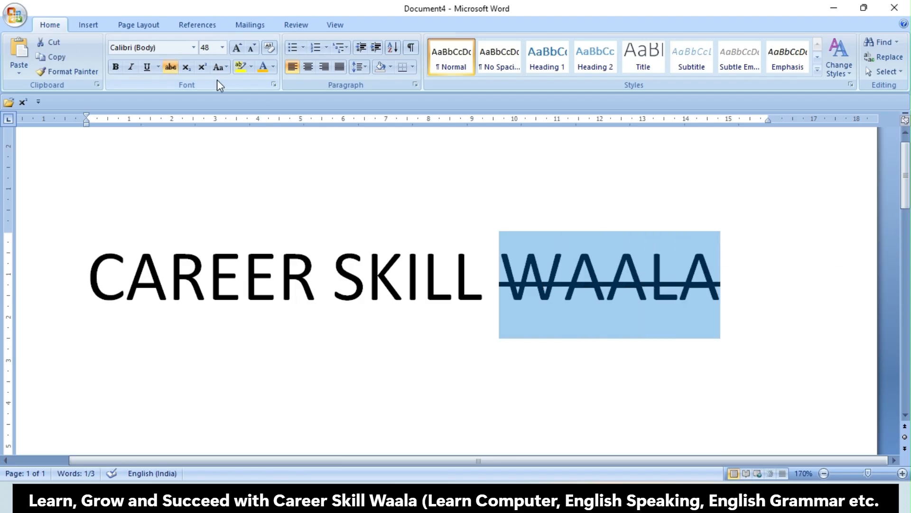
click(170, 67)
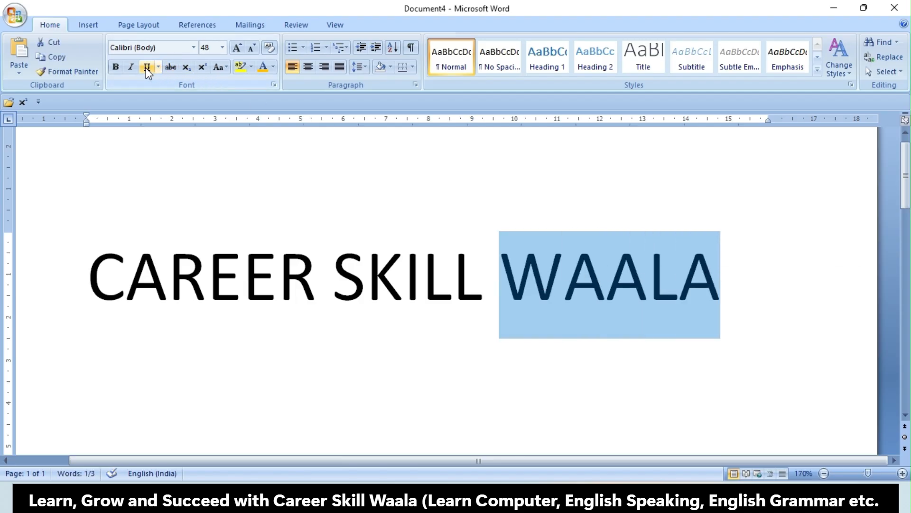
click(741, 268)
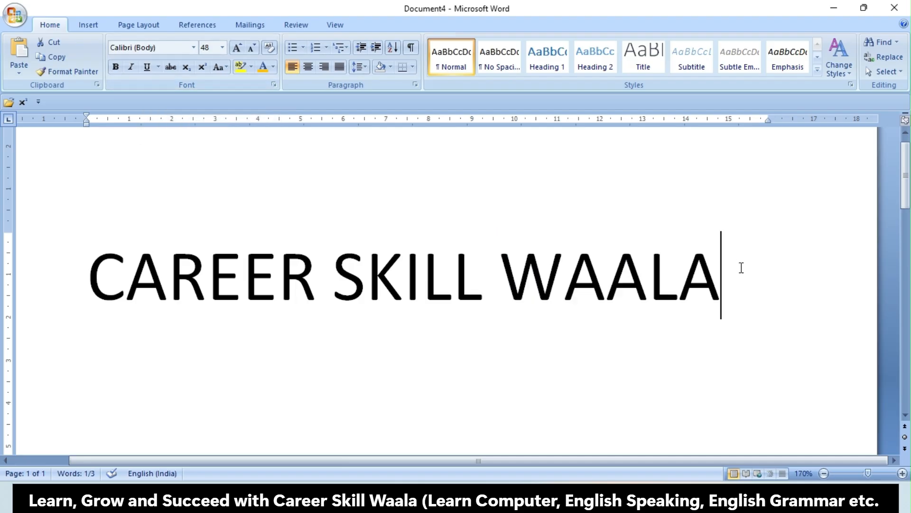
Add two lines below CAREER SKILL WAALA containing H2O and A2+B2.
key(Return)
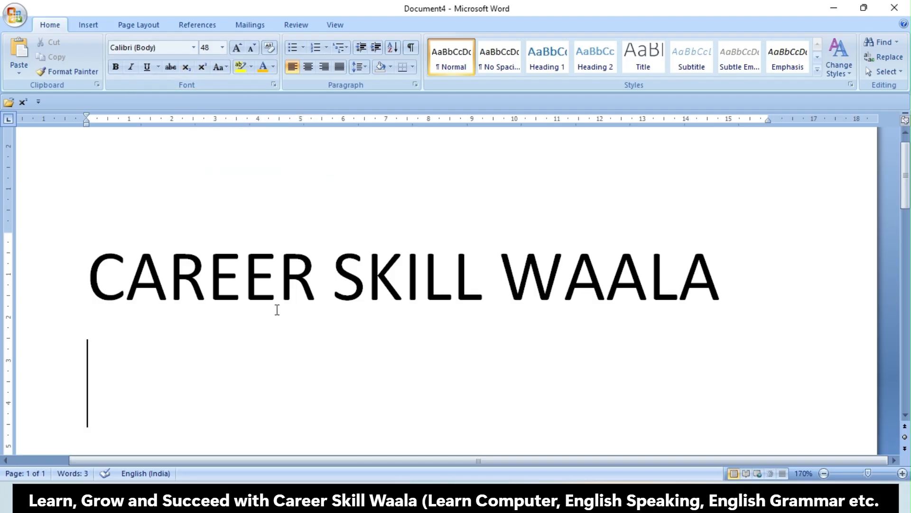
text(H2)
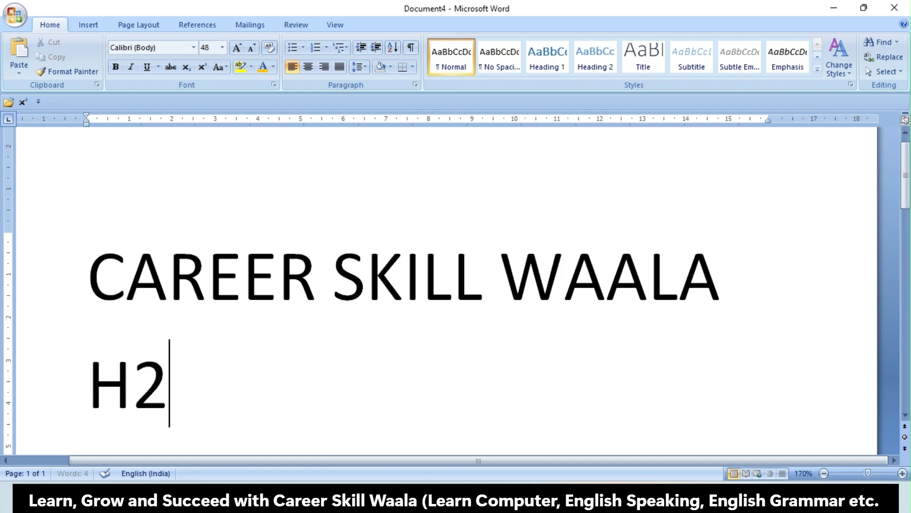
text(O)
key(Return)
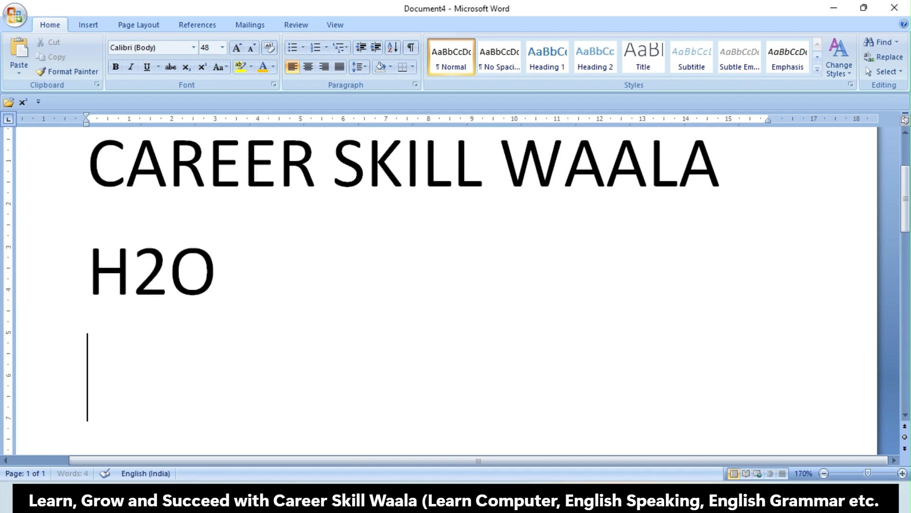
text(A2)
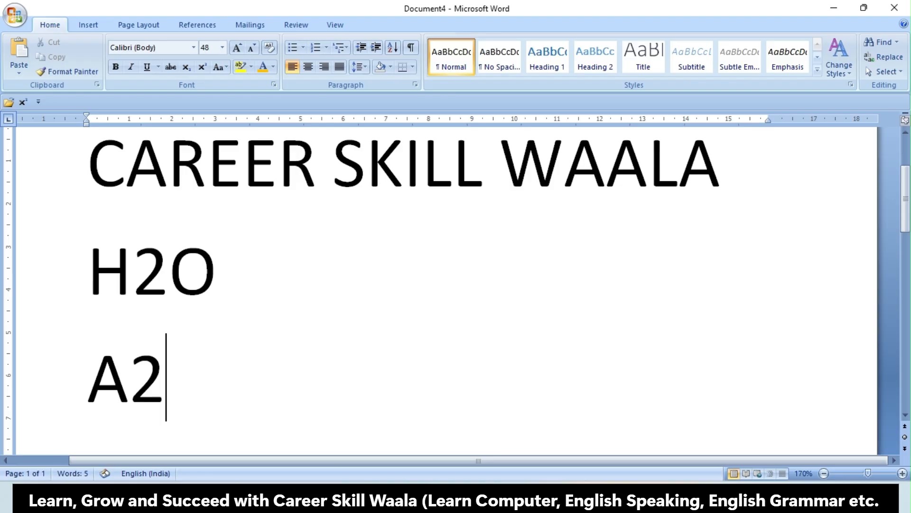
text(+B2)
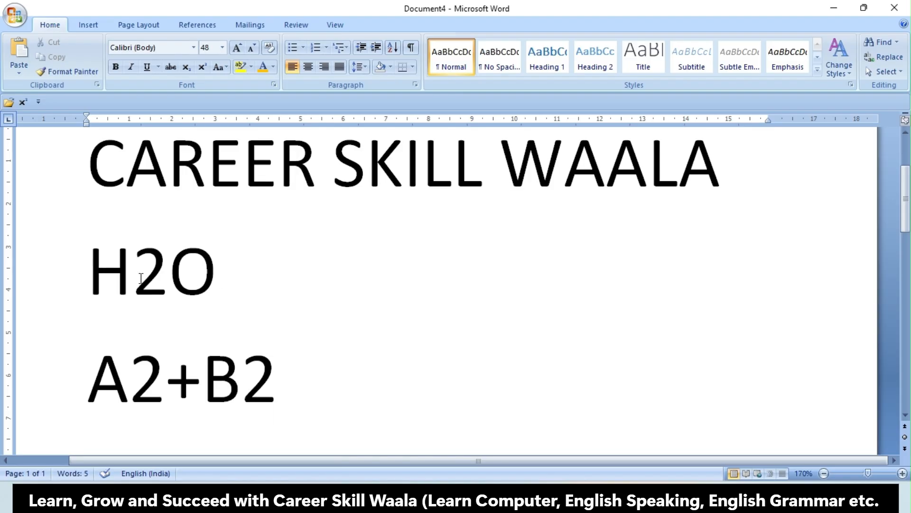
Select only the 2 in H2O, format it as subscript, and deselect it.
drag(141, 277, 161, 274)
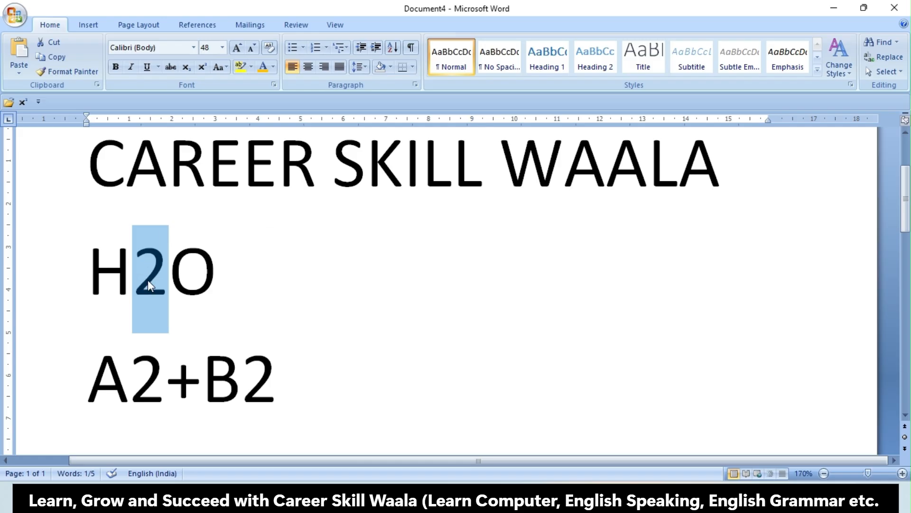
click(143, 273)
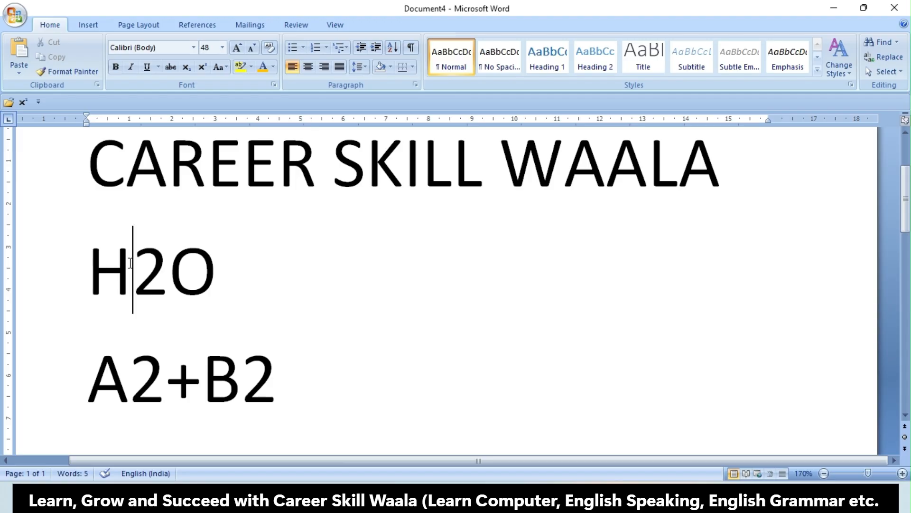
key(shift+Right)
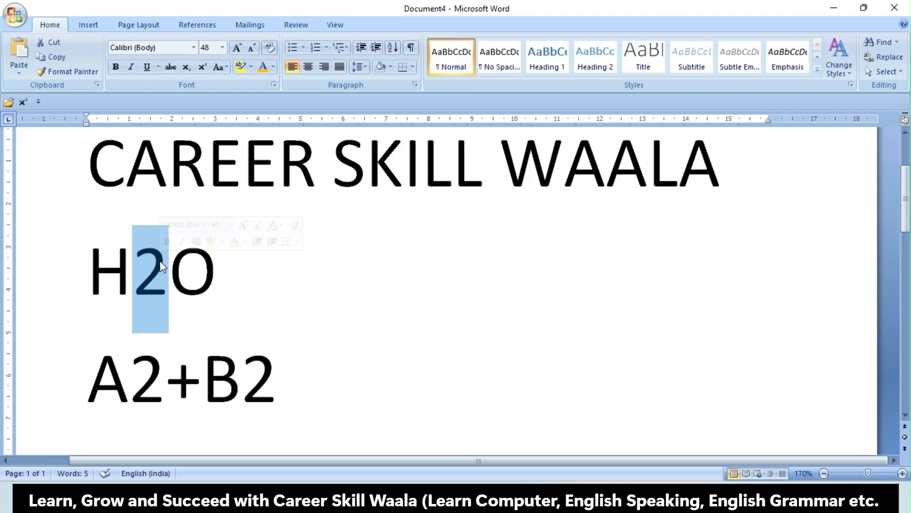
click(143, 273)
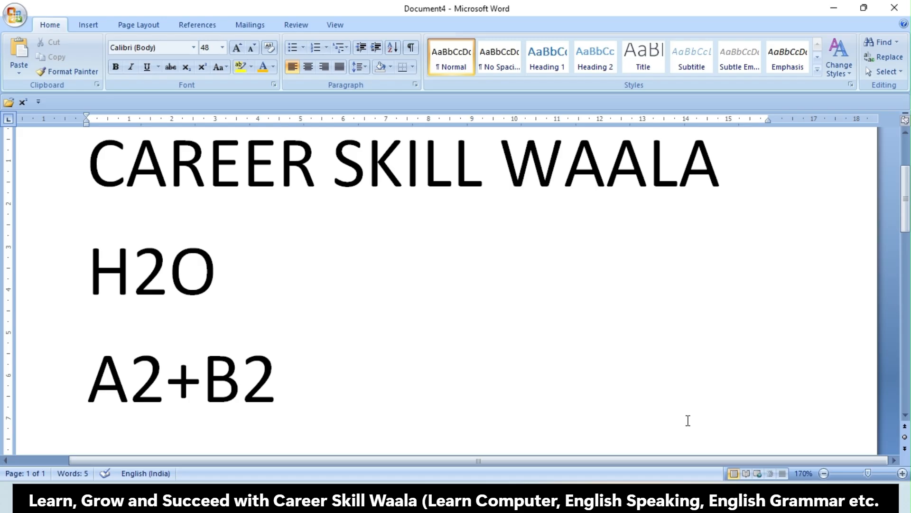
key(shift+Right)
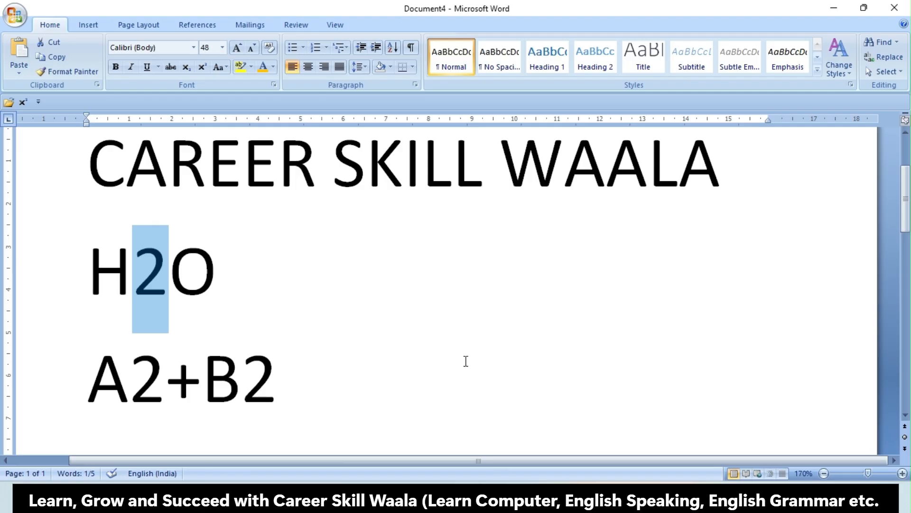
click(185, 70)
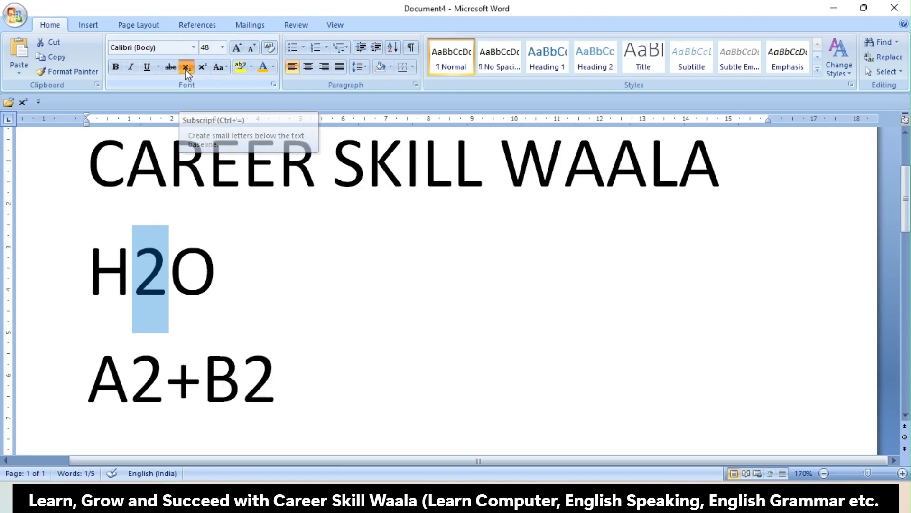
click(228, 278)
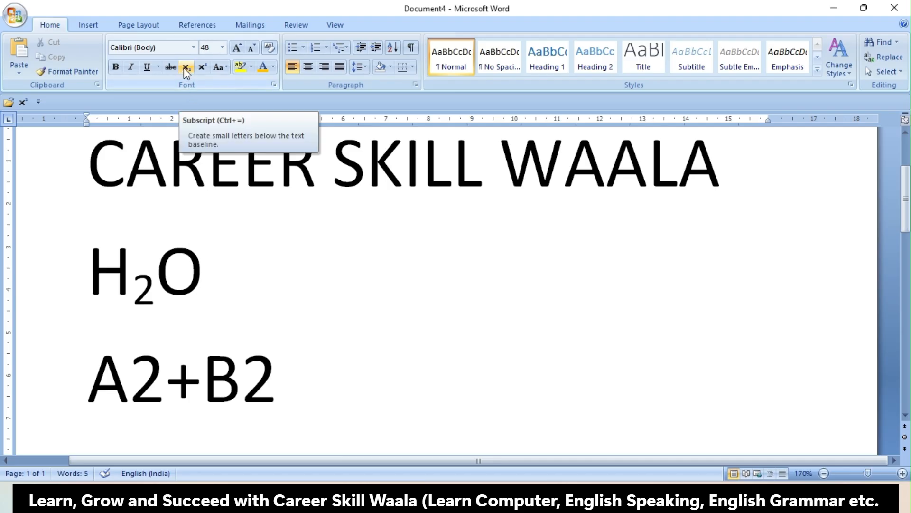
Format the 2 after B in A2+B2 as superscript and deselect it.
click(251, 367)
key(shift+Right)
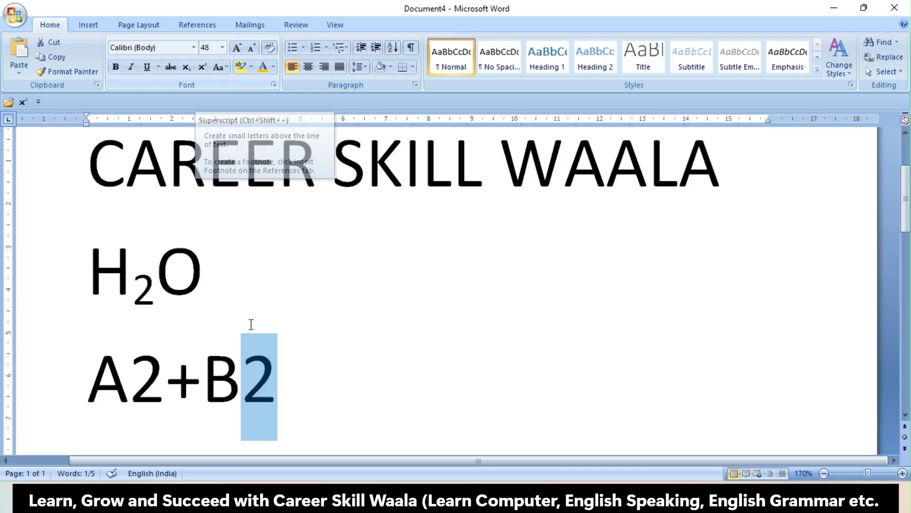
click(203, 66)
click(267, 381)
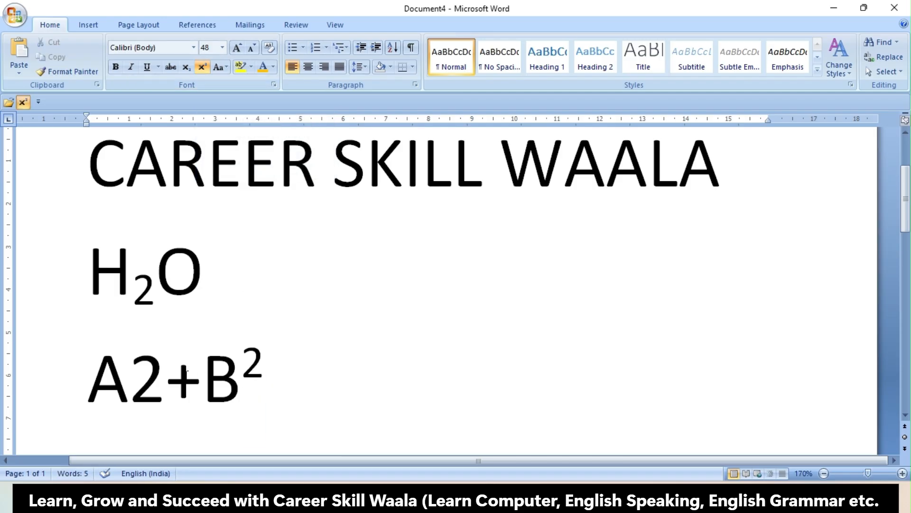
Format the 2 after A in A2+B2 as superscript and deselect it.
click(140, 369)
key(shift+Right)
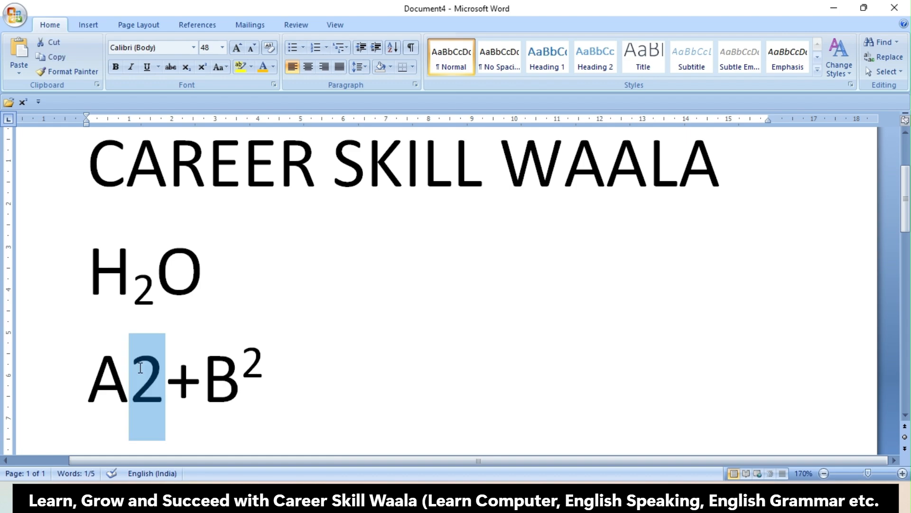
click(202, 66)
click(334, 347)
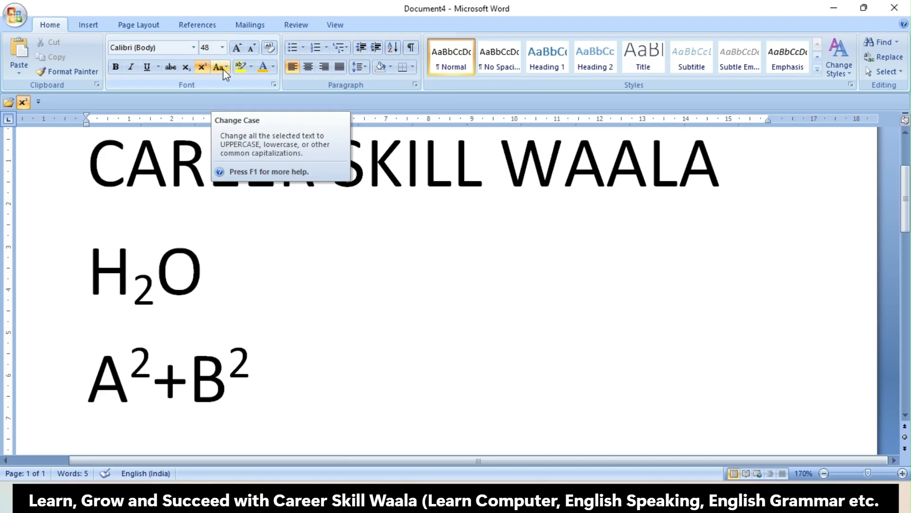
Replace the entire document content with sample paragraphs generated by =rand().
click(327, 276)
key(ctrl+a)
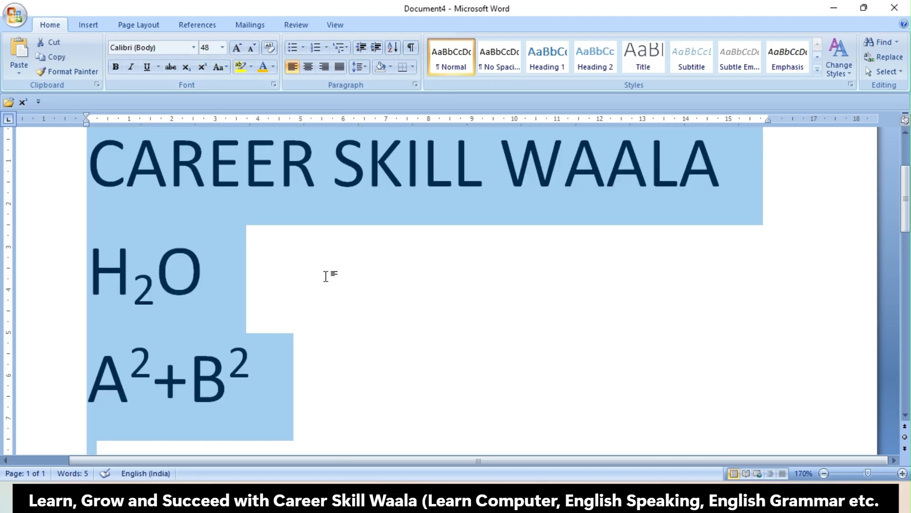
key(Delete)
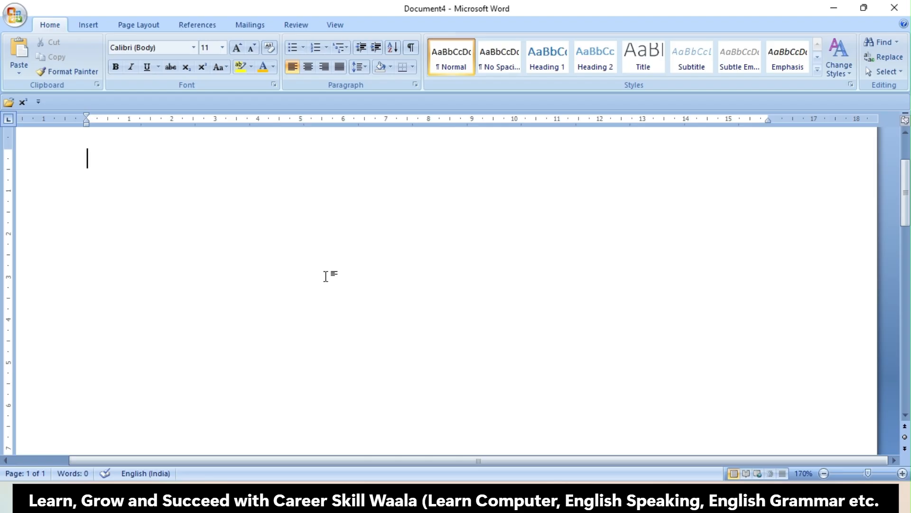
text(=rand())
key(Return)
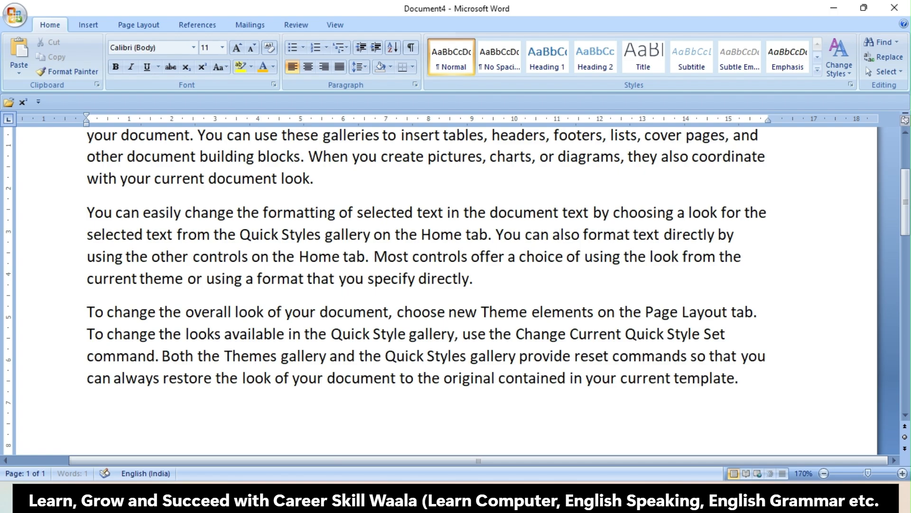
scroll(408, 255, up, 3)
scroll(408, 255, down, 1)
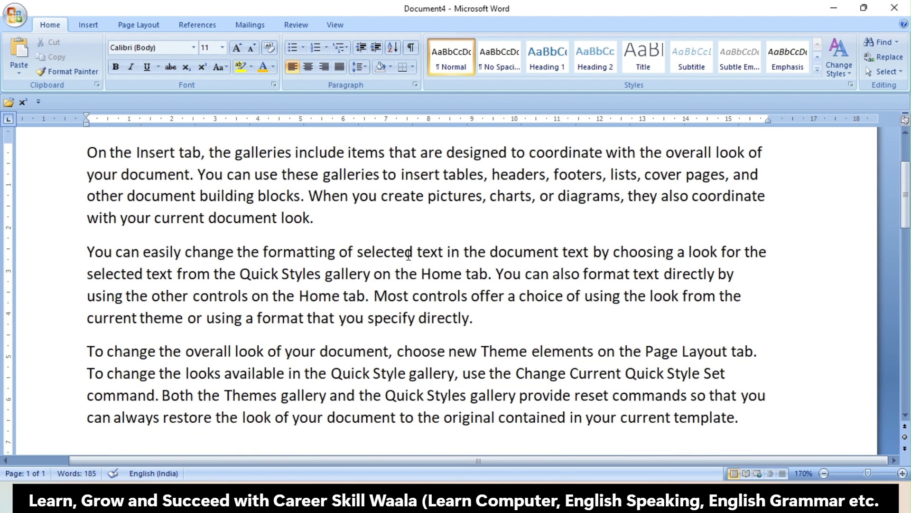
key(ctrl+a)
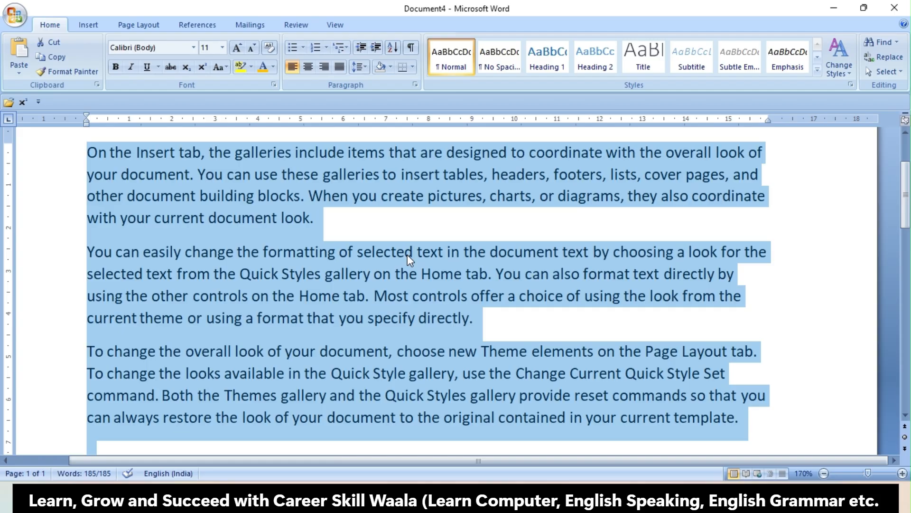
click(227, 64)
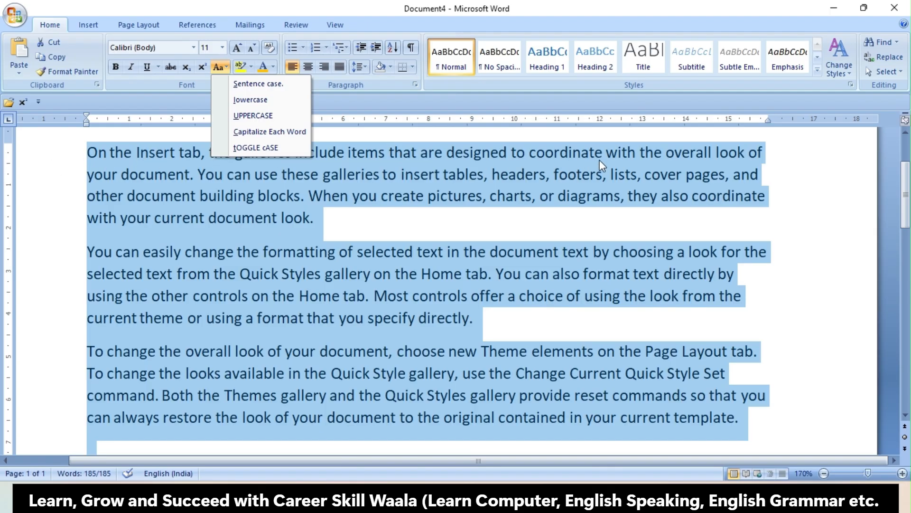
key(Escape)
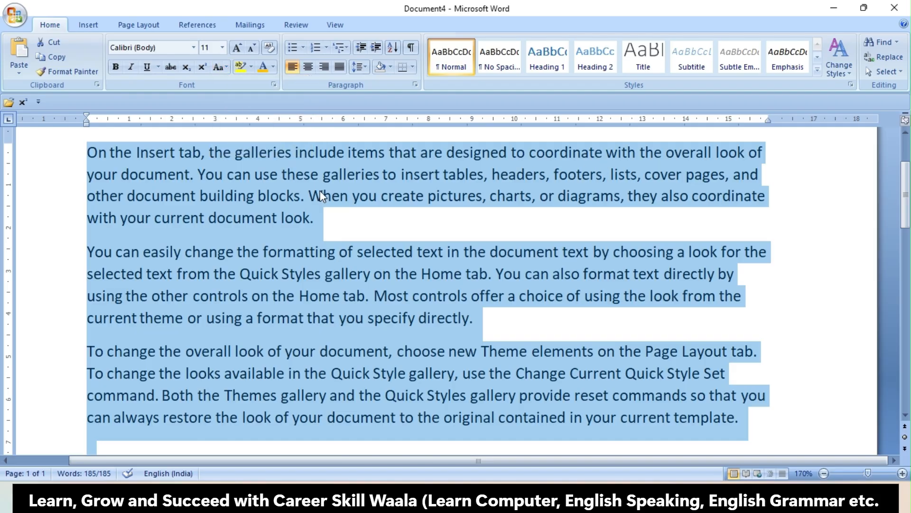
click(89, 157)
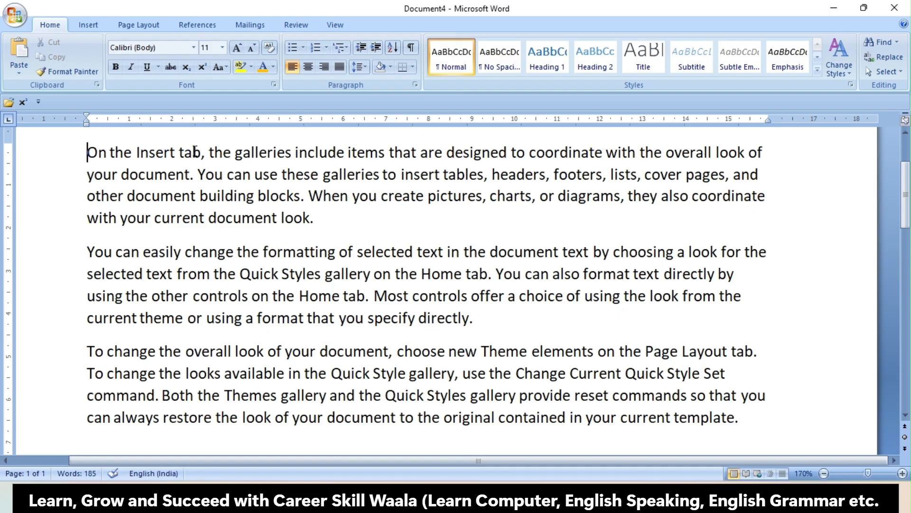
click(195, 176)
shift+click(233, 174)
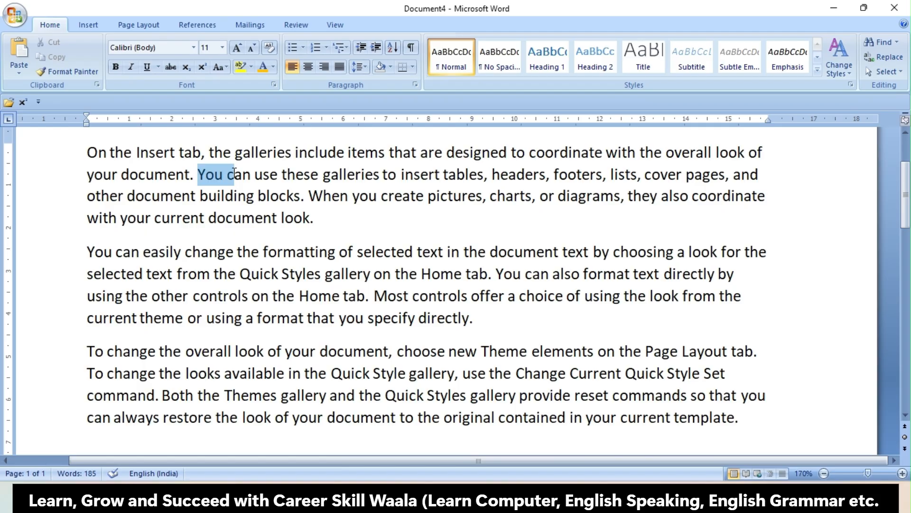
click(208, 174)
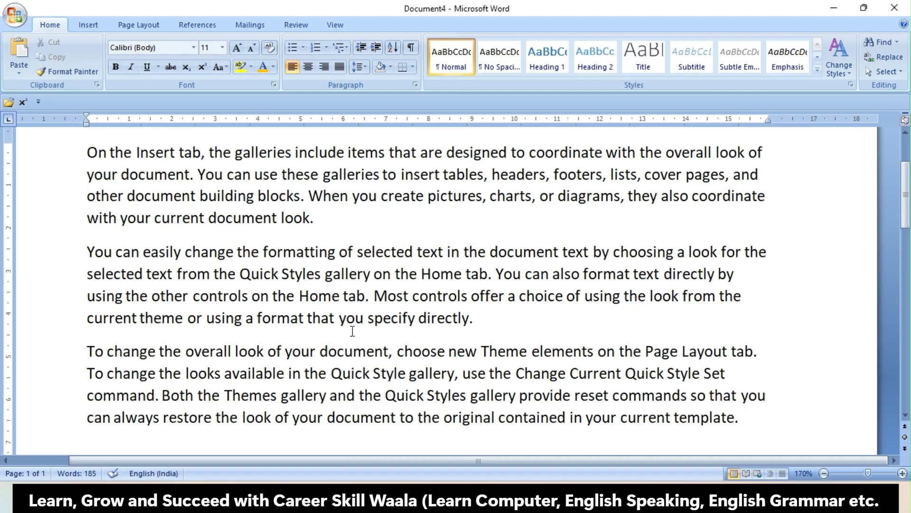
Select all the sample text and change its case first to lowercase and after that to UPPERCASE.
key(ctrl+a)
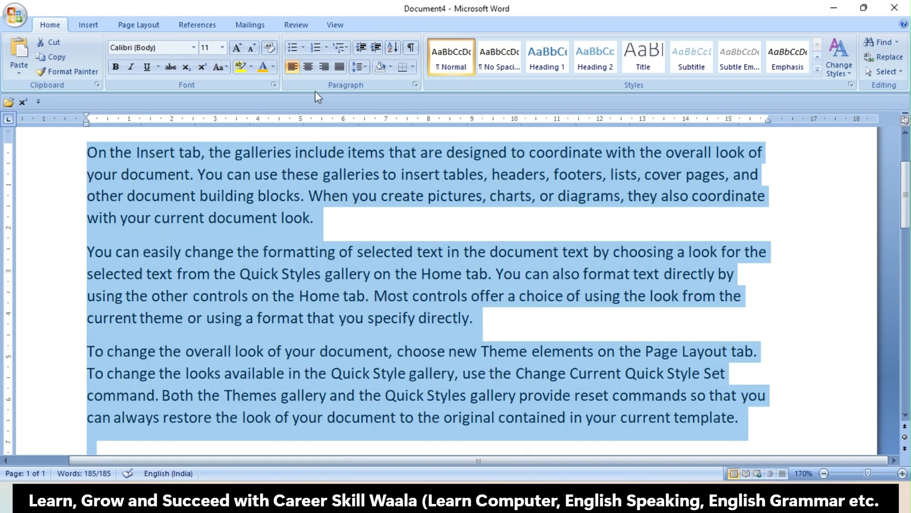
click(223, 67)
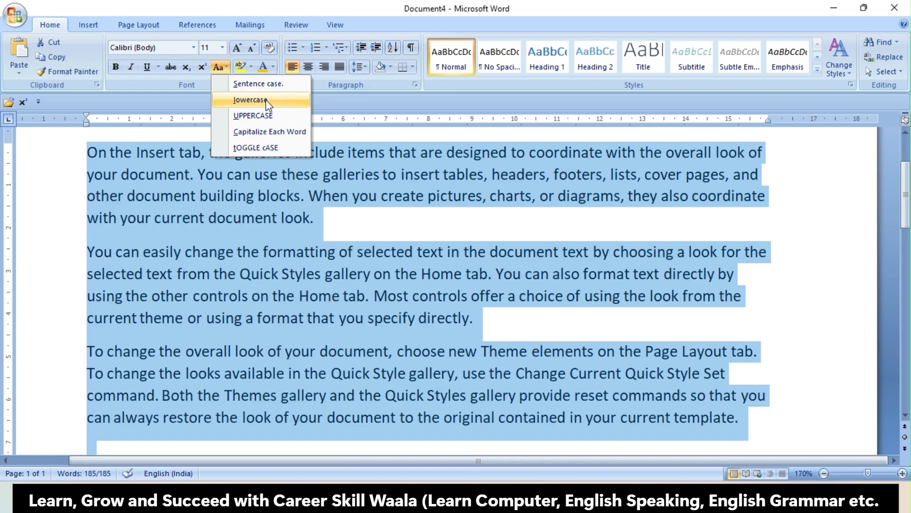
click(278, 101)
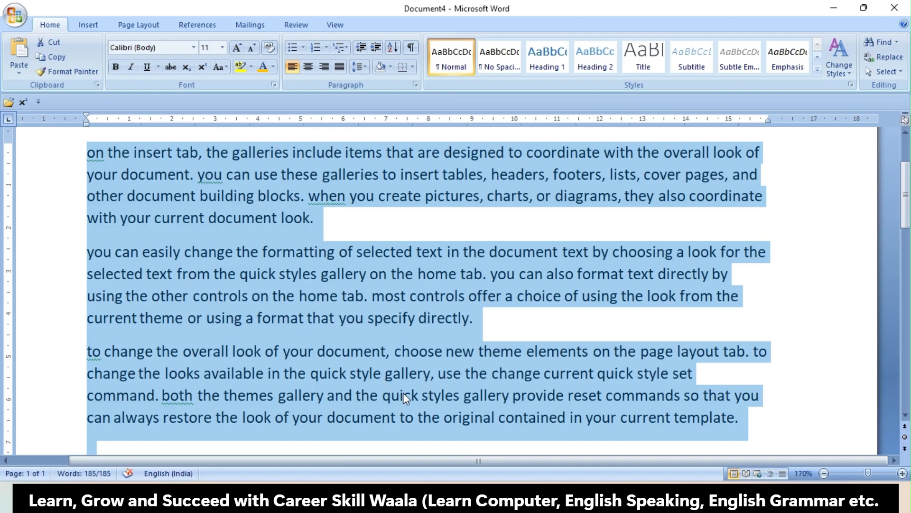
click(223, 69)
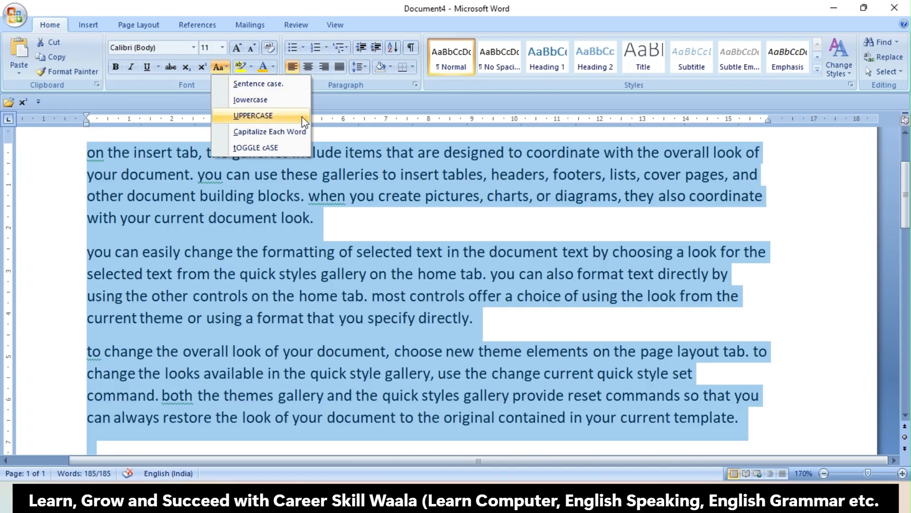
click(273, 116)
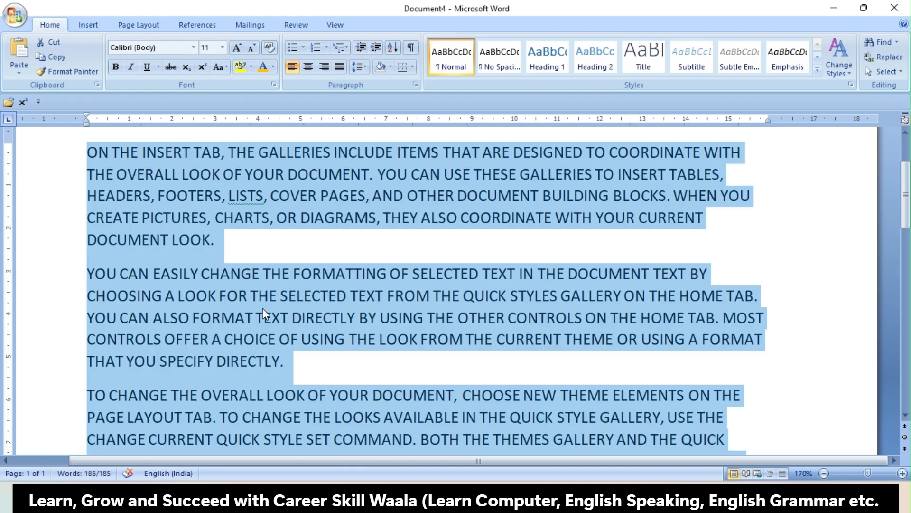
Apply Capitalize Each Word to the selected text, followed by tOGGLE cASE.
click(221, 67)
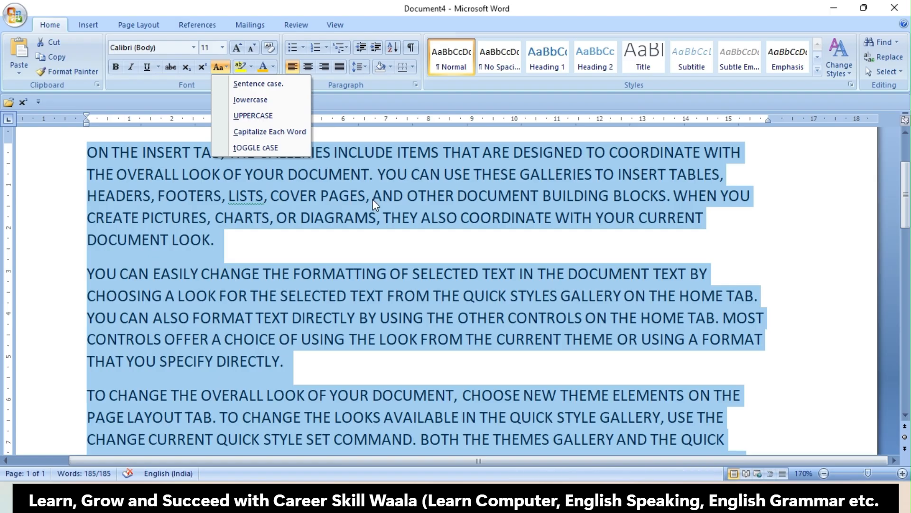
click(291, 132)
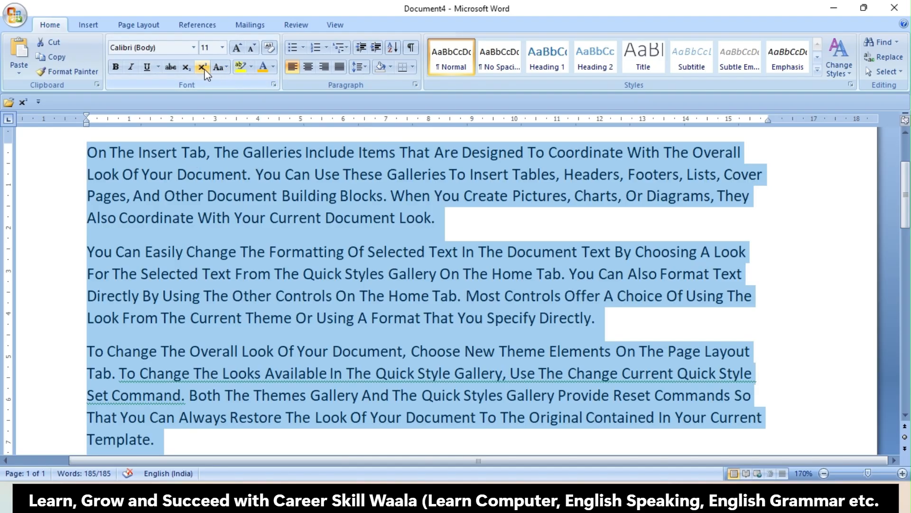
click(220, 70)
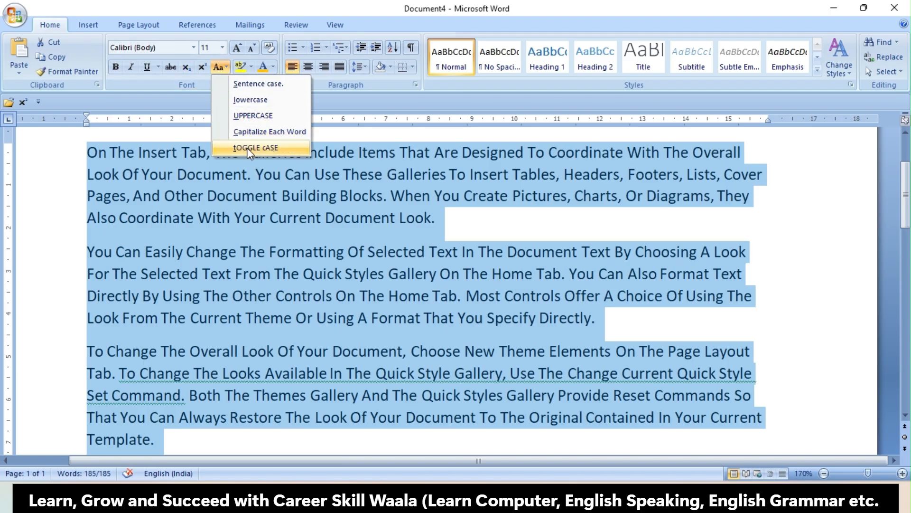
click(267, 148)
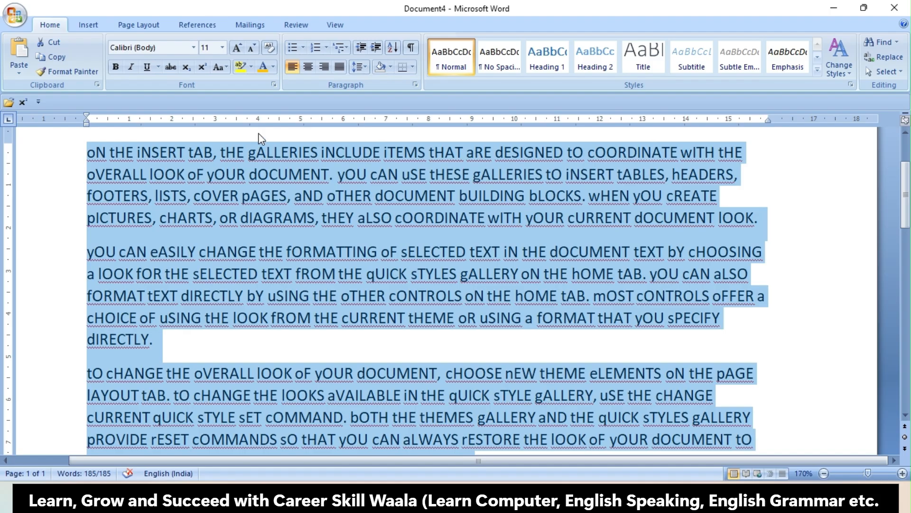
Change all the sample text to Sentence case and deselect it.
click(224, 69)
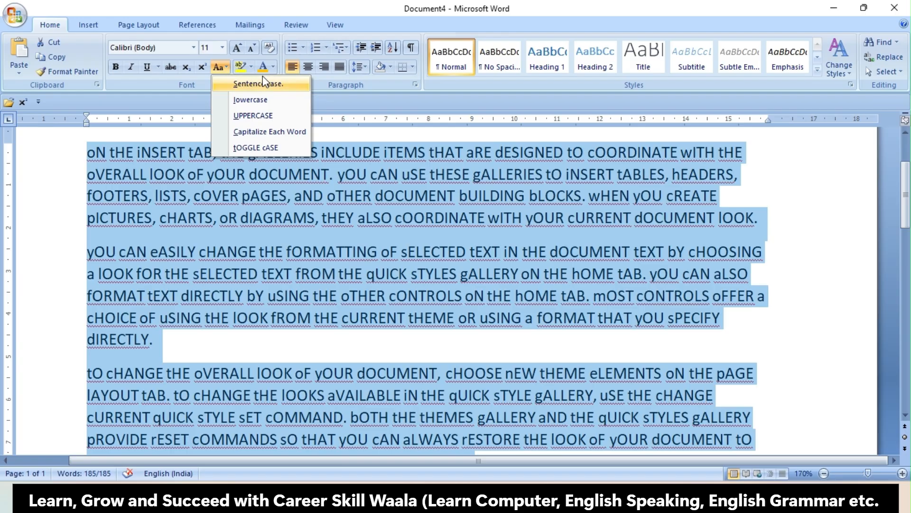
click(297, 87)
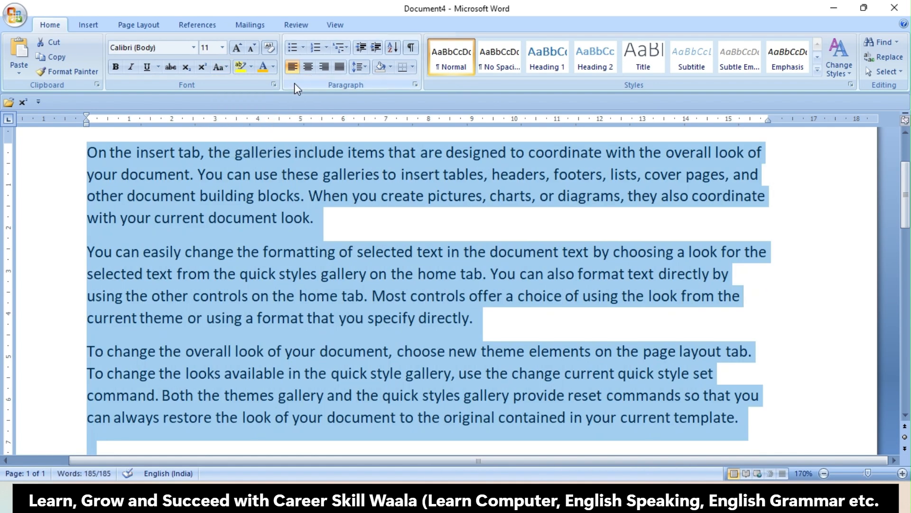
click(231, 133)
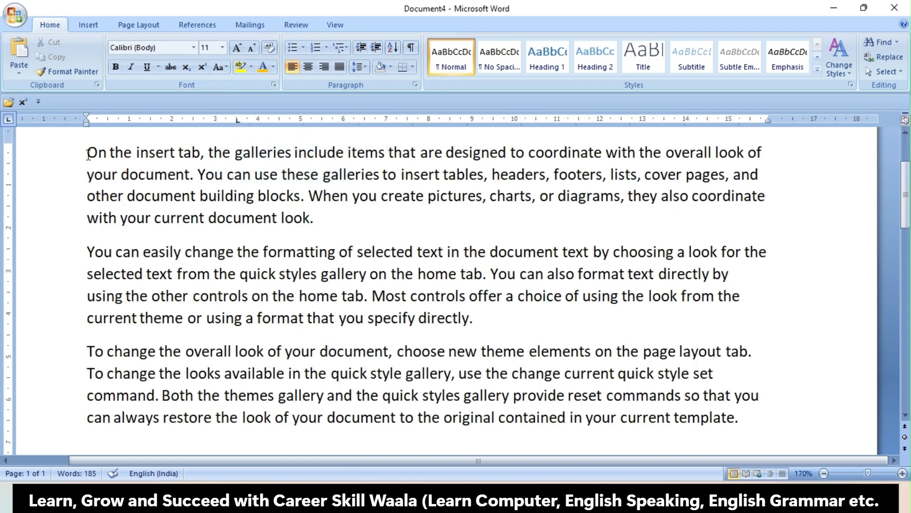
Highlight the whole first paragraph in yellow and deselect it.
drag(88, 152, 326, 228)
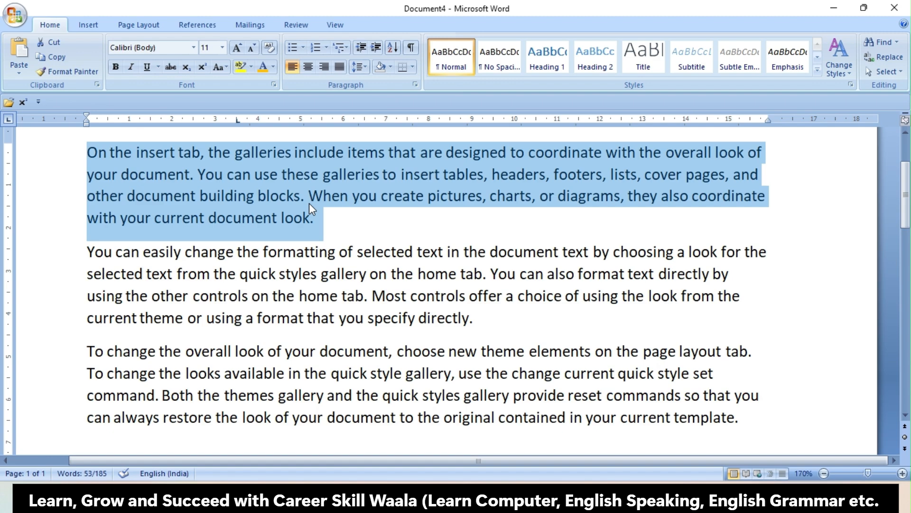
click(253, 65)
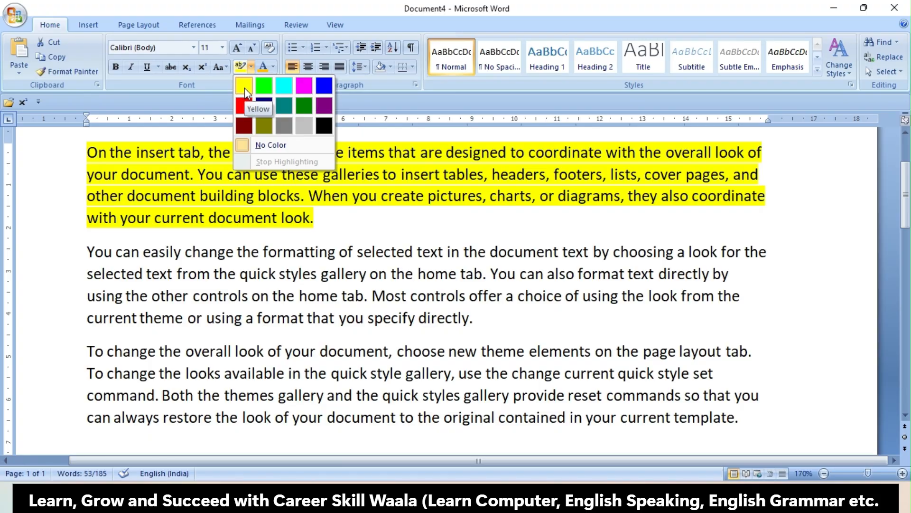
click(244, 87)
click(314, 205)
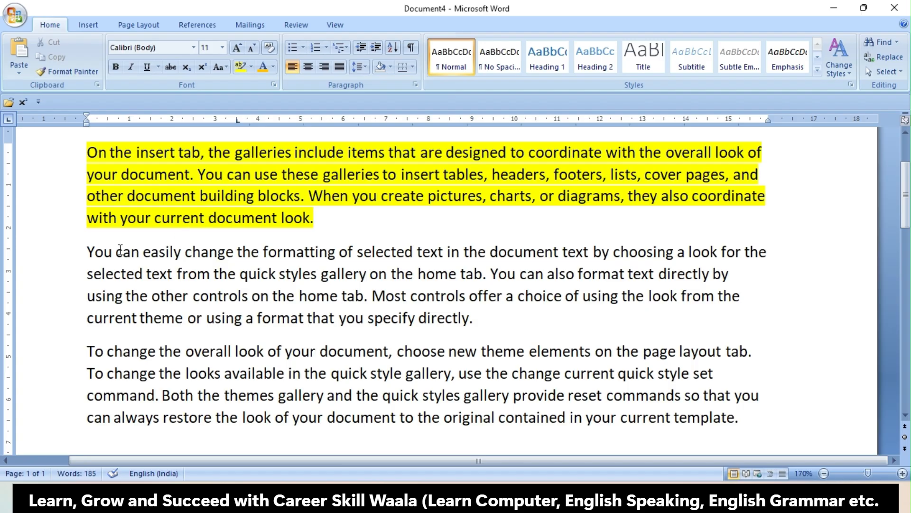
Set the font color of the second paragraph, except its final period, to the standard red.
drag(87, 252, 439, 321)
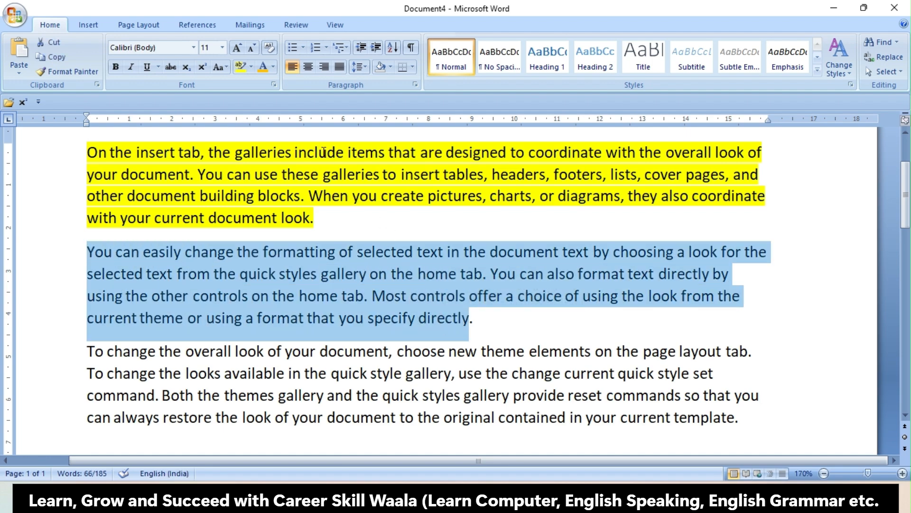
click(274, 67)
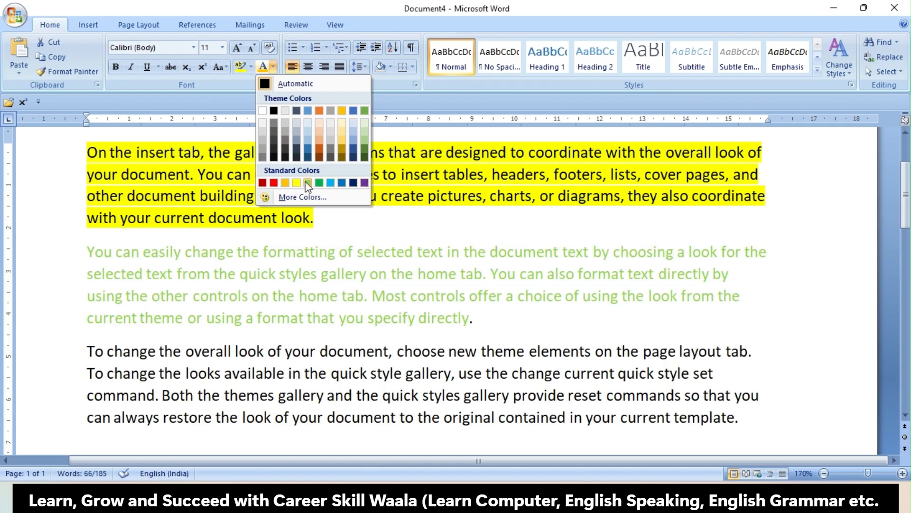
click(277, 185)
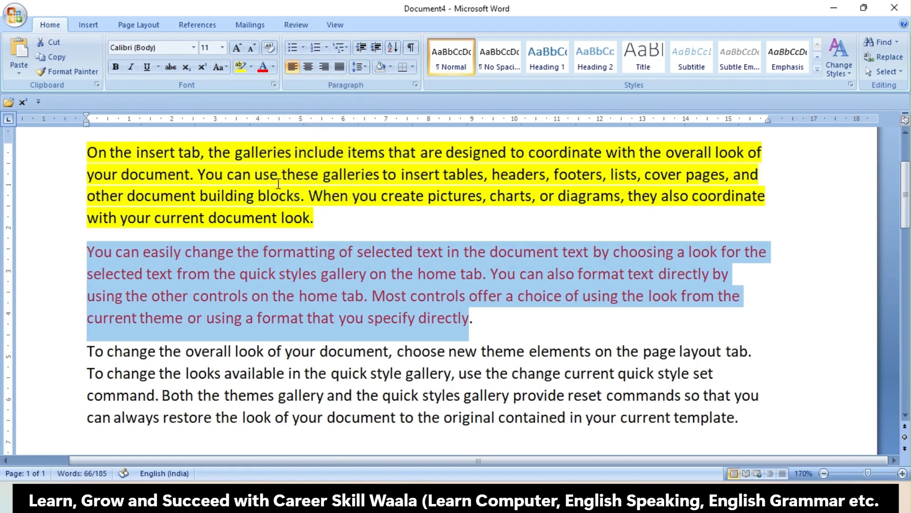